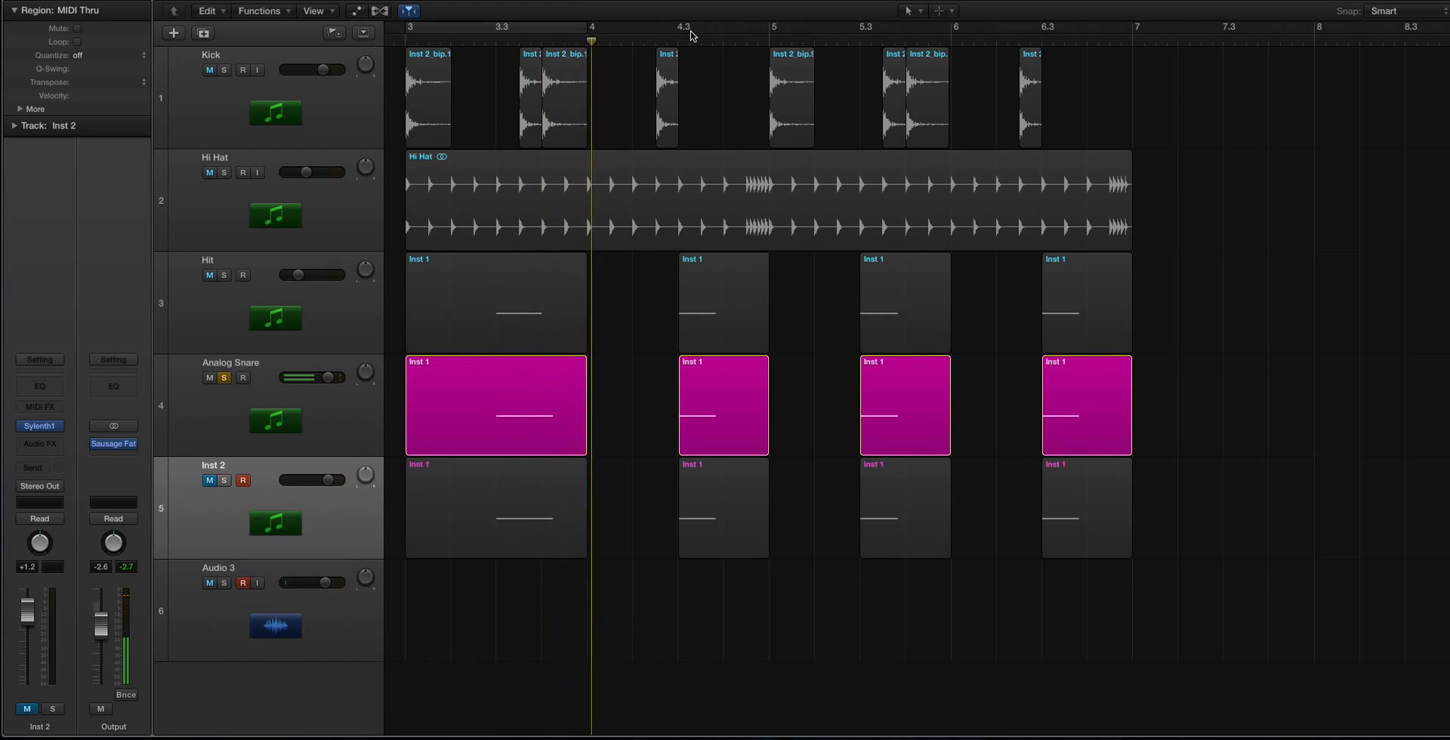
- Take the Analog Snare track out of solo, select it, and place the playhead just before 3.3
left_click(224, 377)
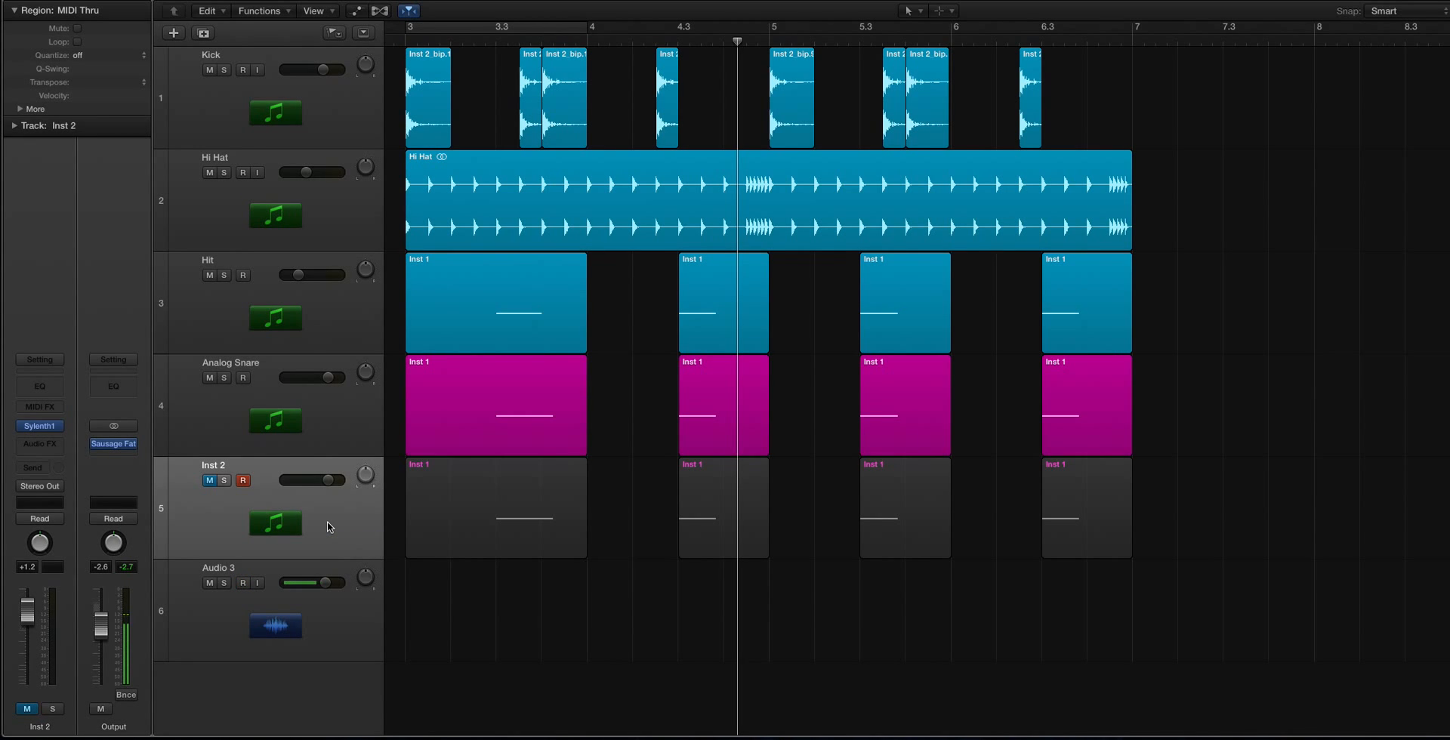
left_click(364, 401)
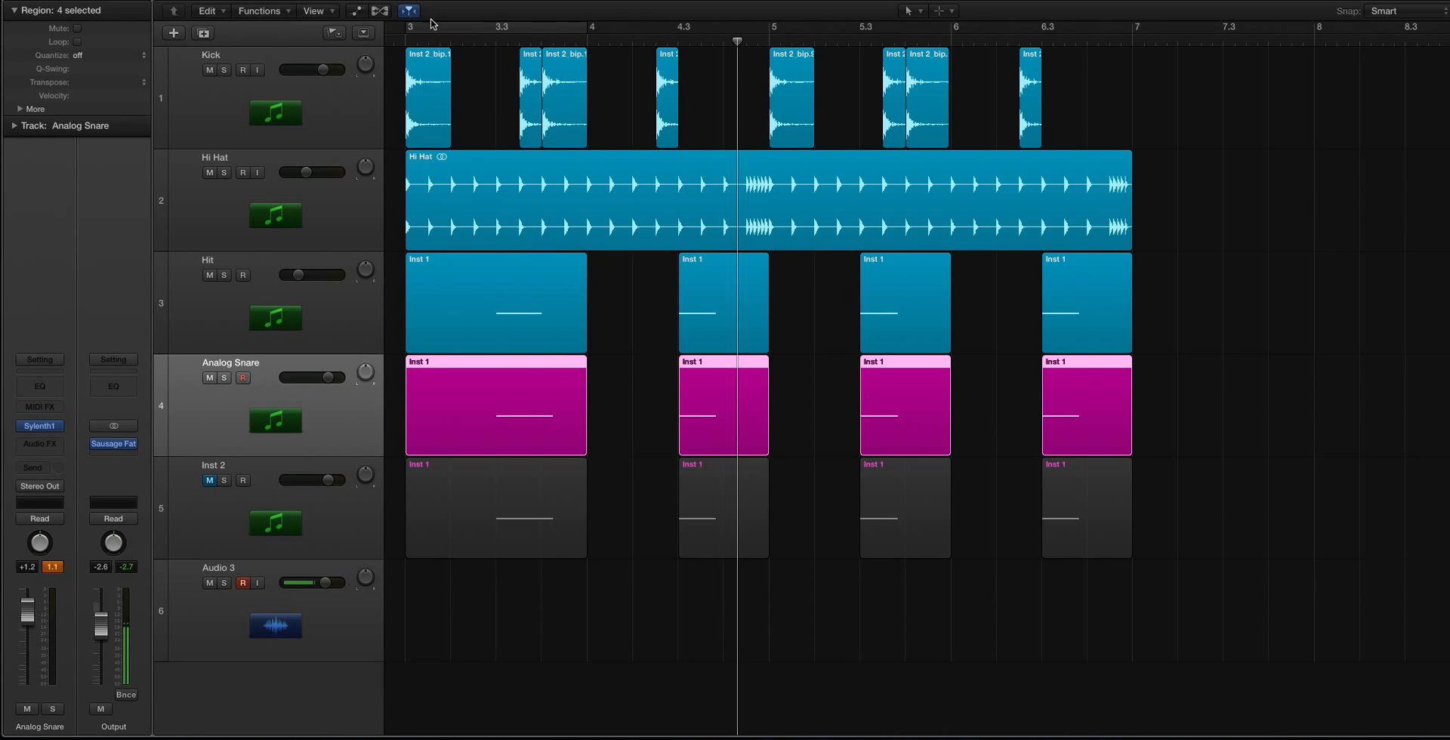
left_click(484, 42)
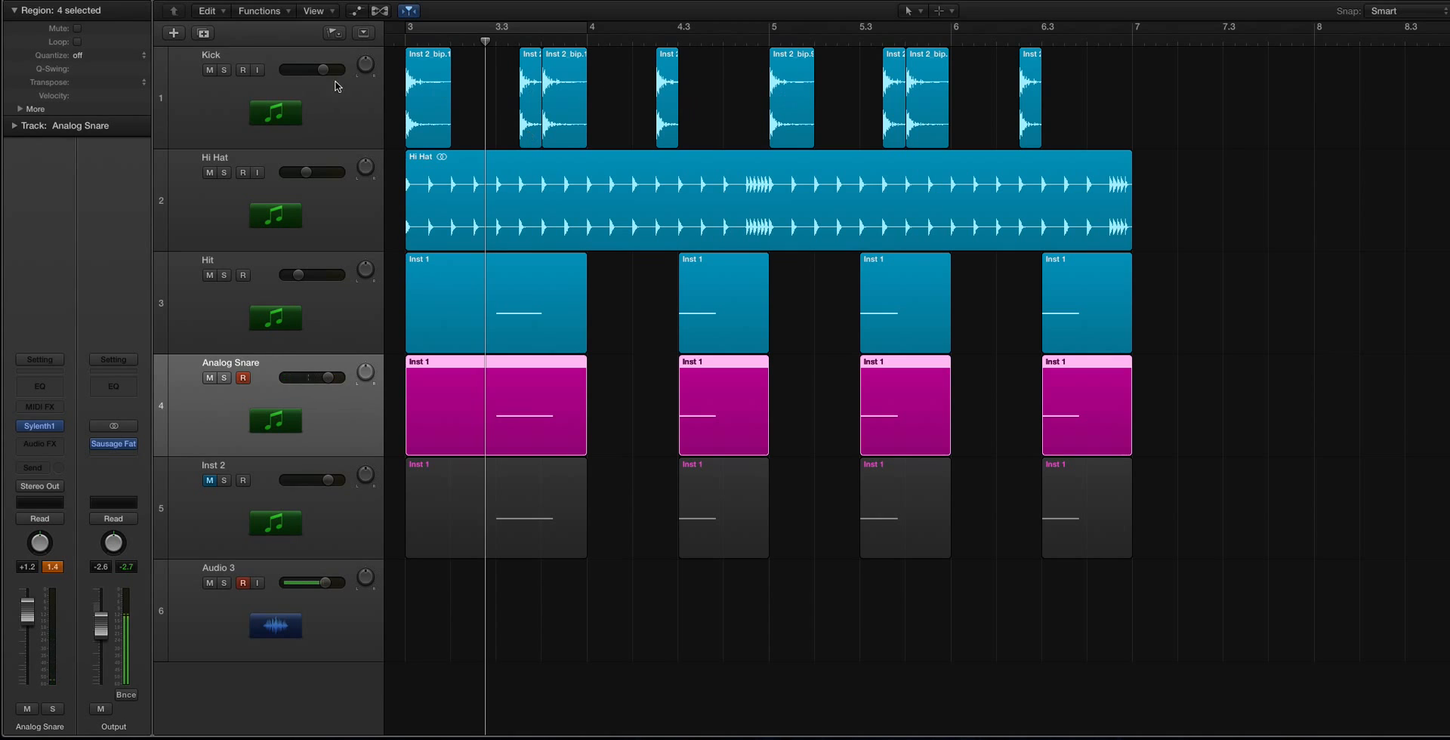
- Solo and play the Kick and Hi Hat tracks in turn from bar 3
left_click(332, 111)
left_click(405, 41)
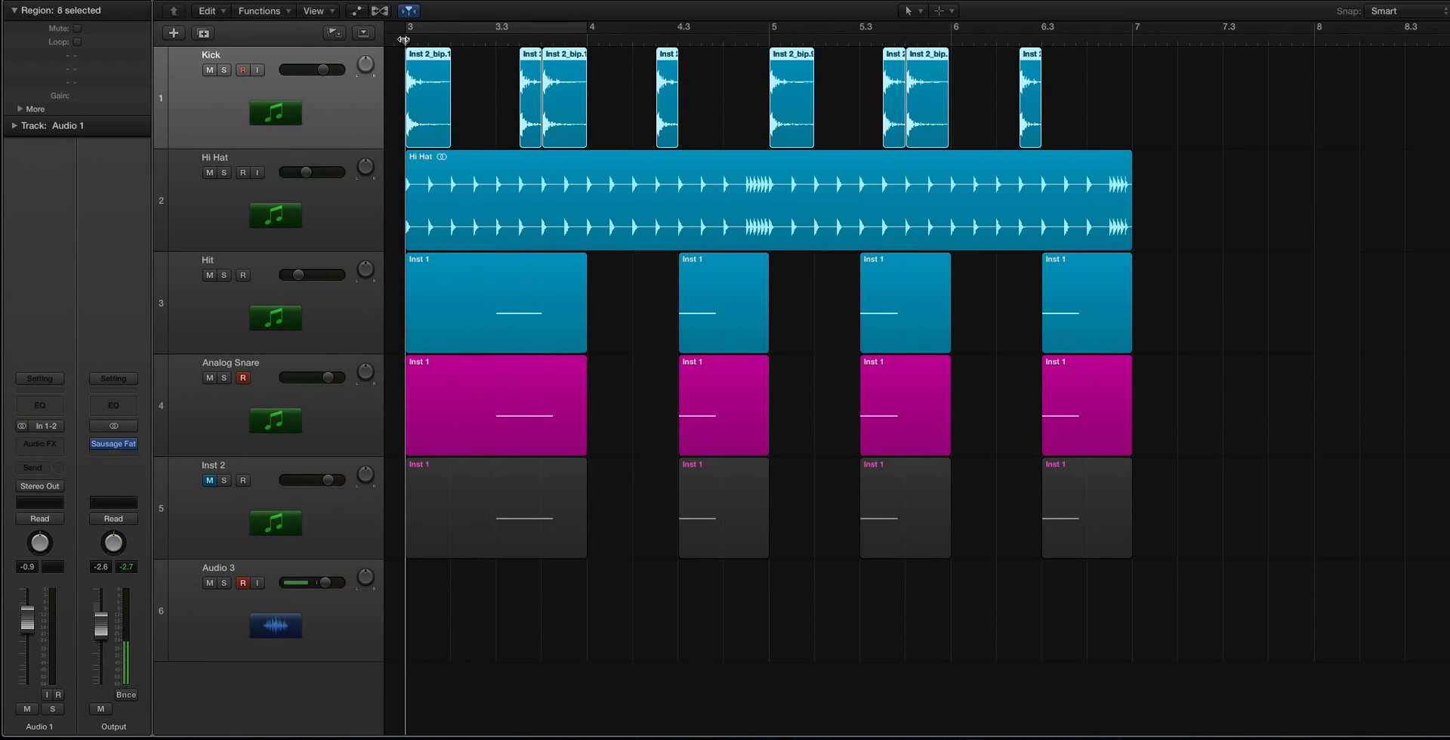
key("ctrl+s")
key("space")
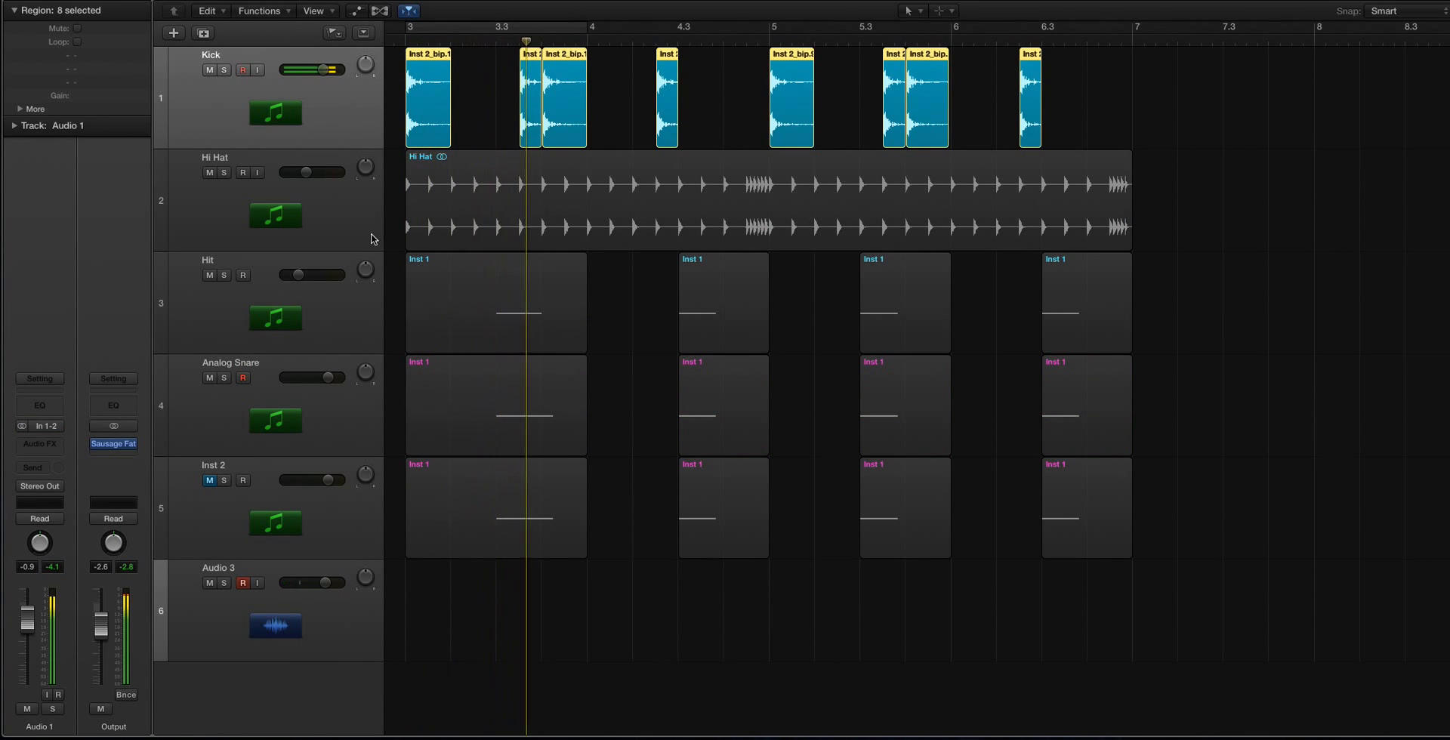
left_click(364, 235)
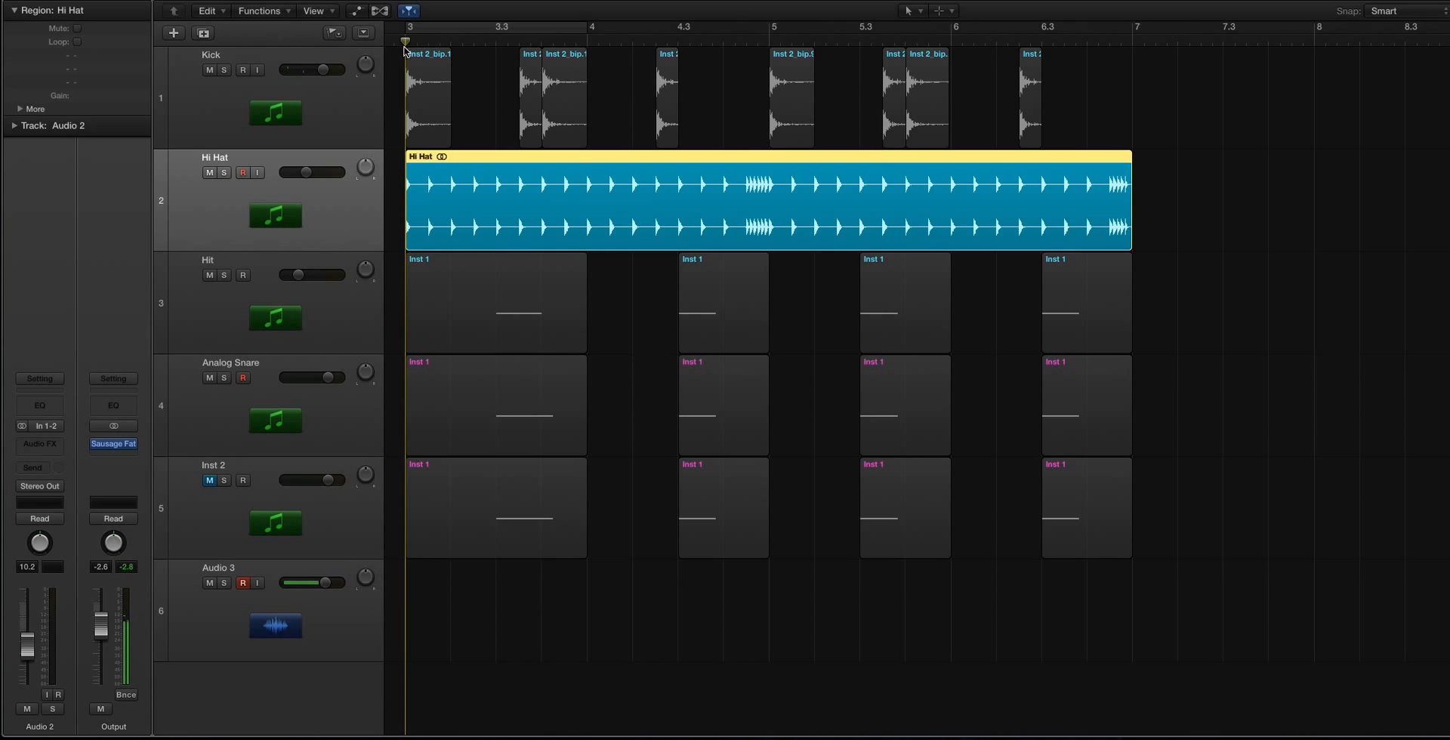
- Audition the Hit track from 3.3 with taller track lanes, and turn solo mode off
left_click(378, 333)
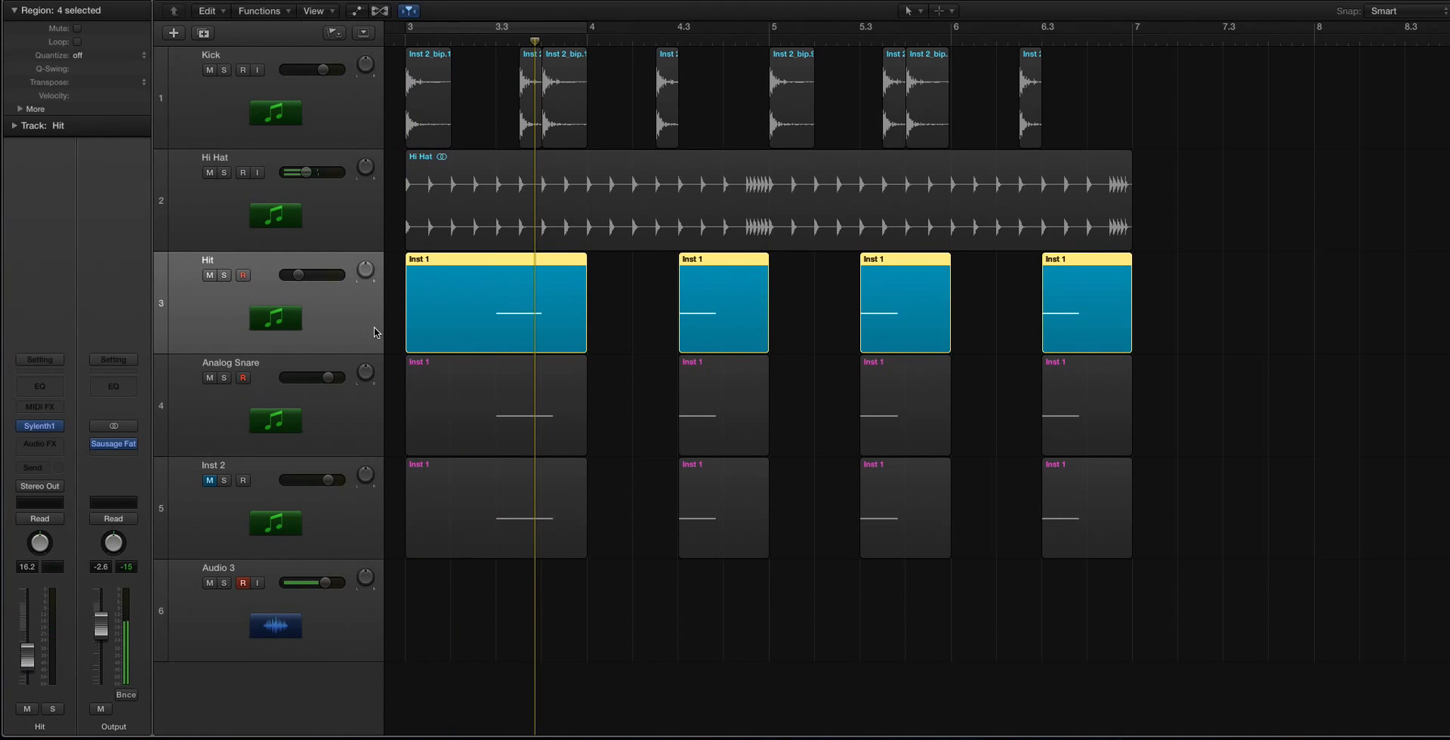
key("super+Down")
key("super+Down")
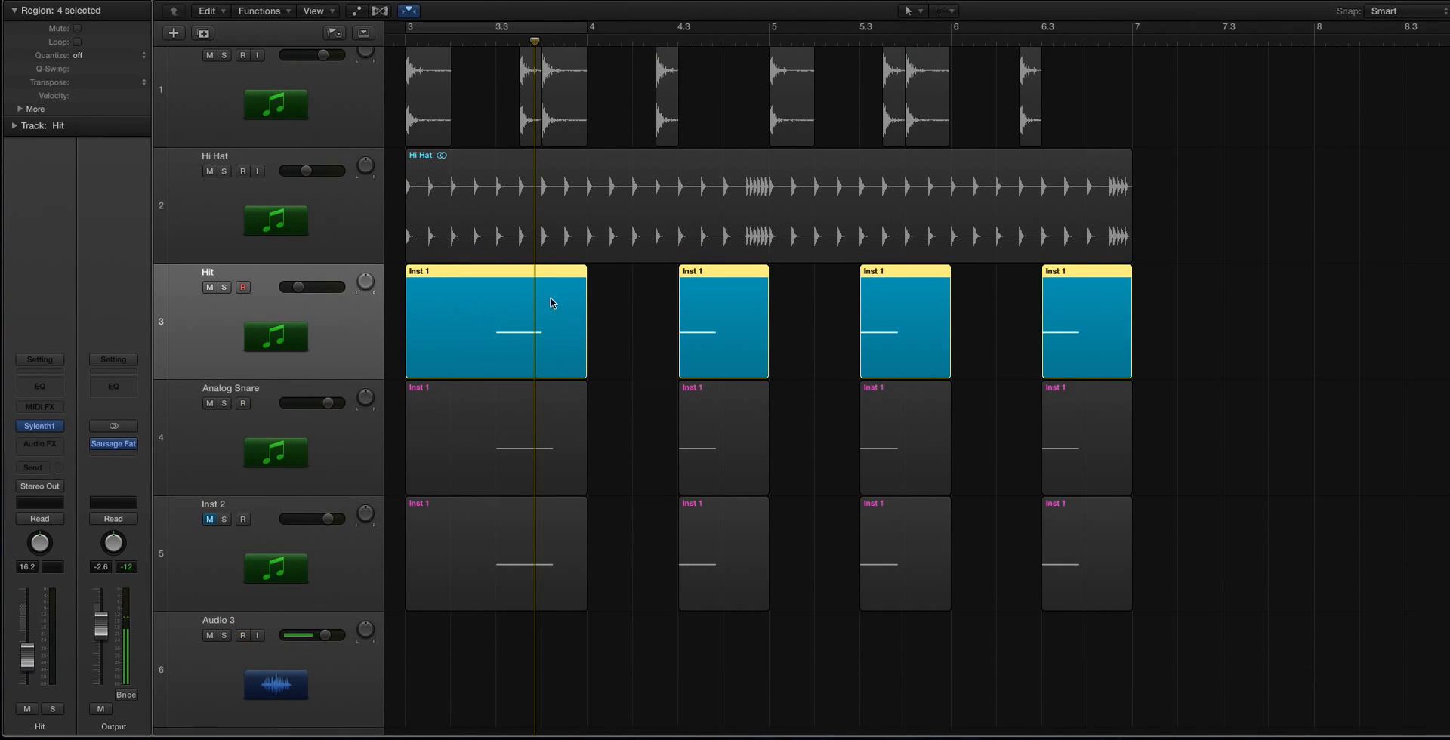
left_click(497, 43)
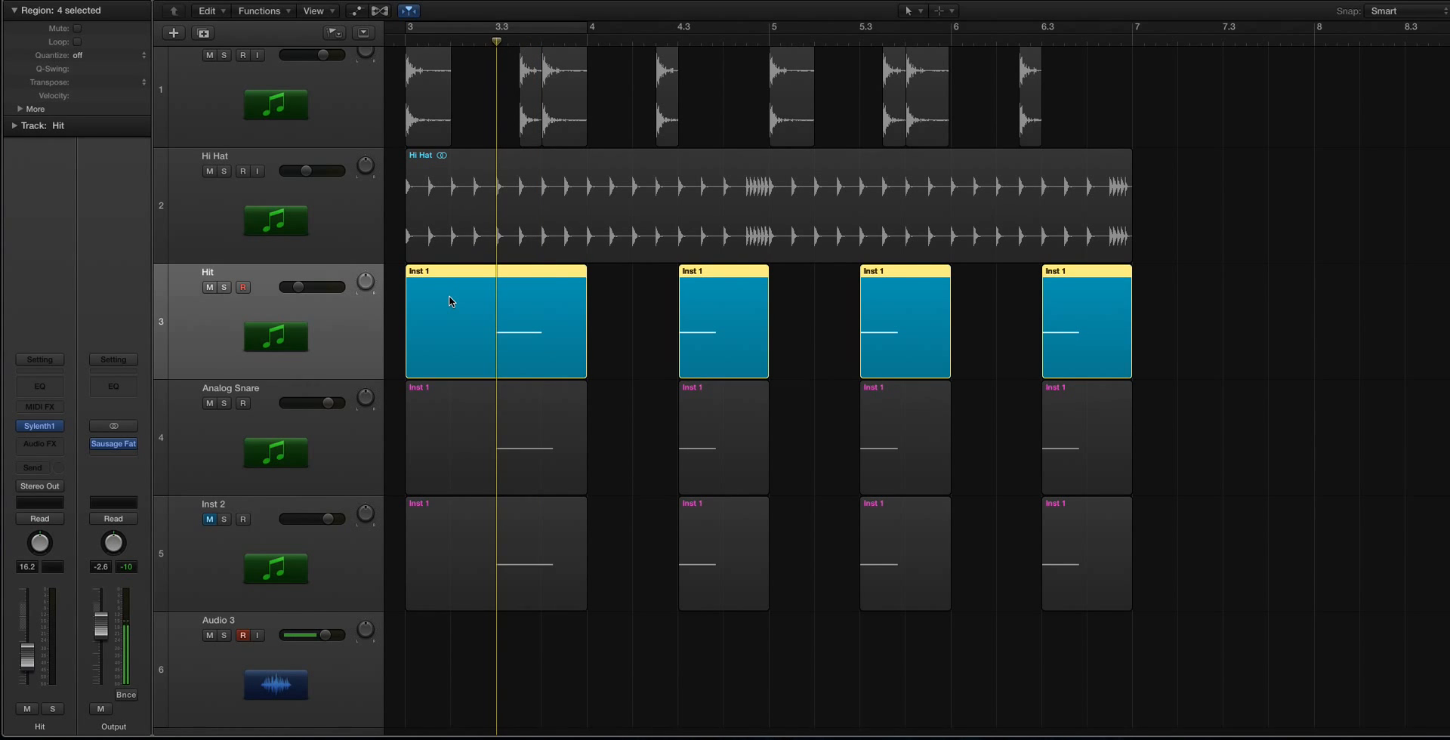
key("ctrl+s")
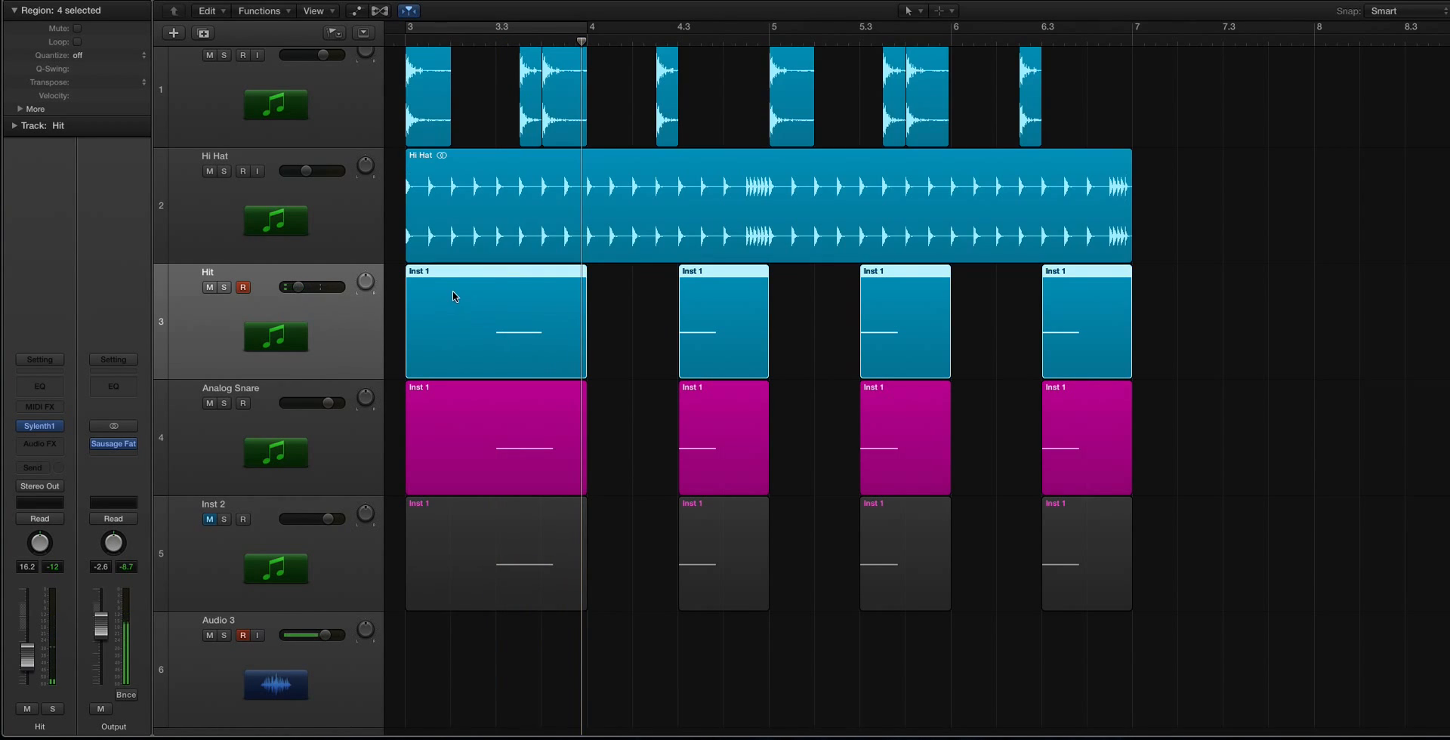
- Select the Analog Snare track with its regions and mute the track
left_click(338, 434)
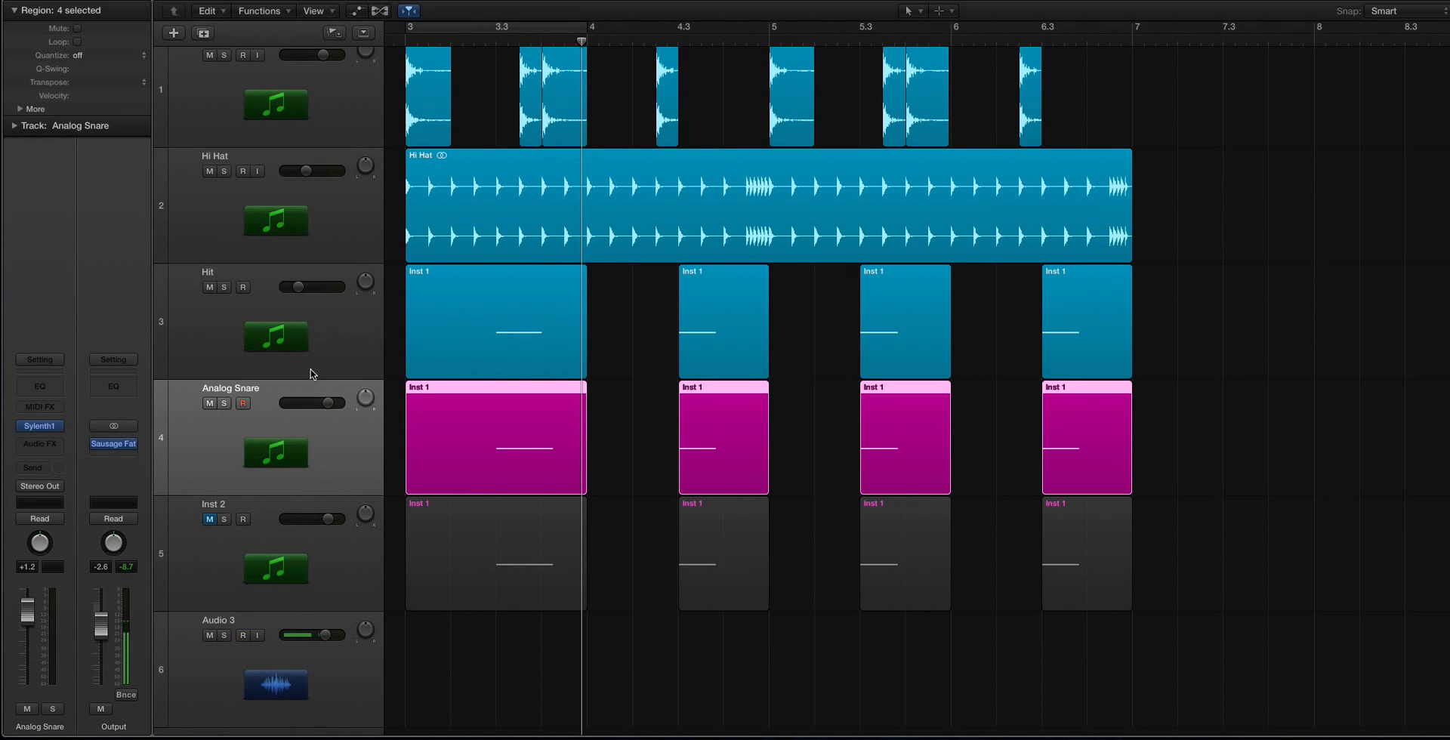
left_click_drag(1207, 434, 391, 444)
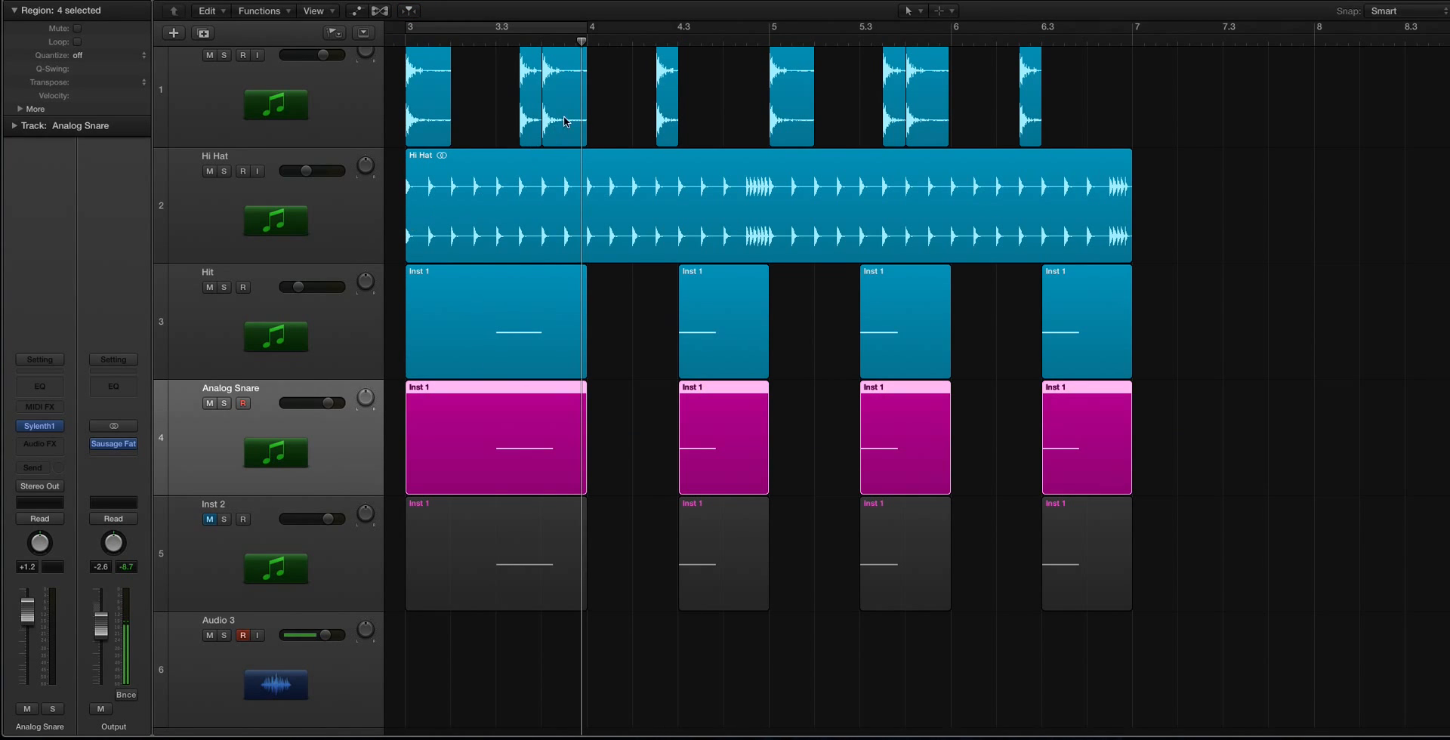
scroll(248, 420, "down", 1)
left_click(210, 402)
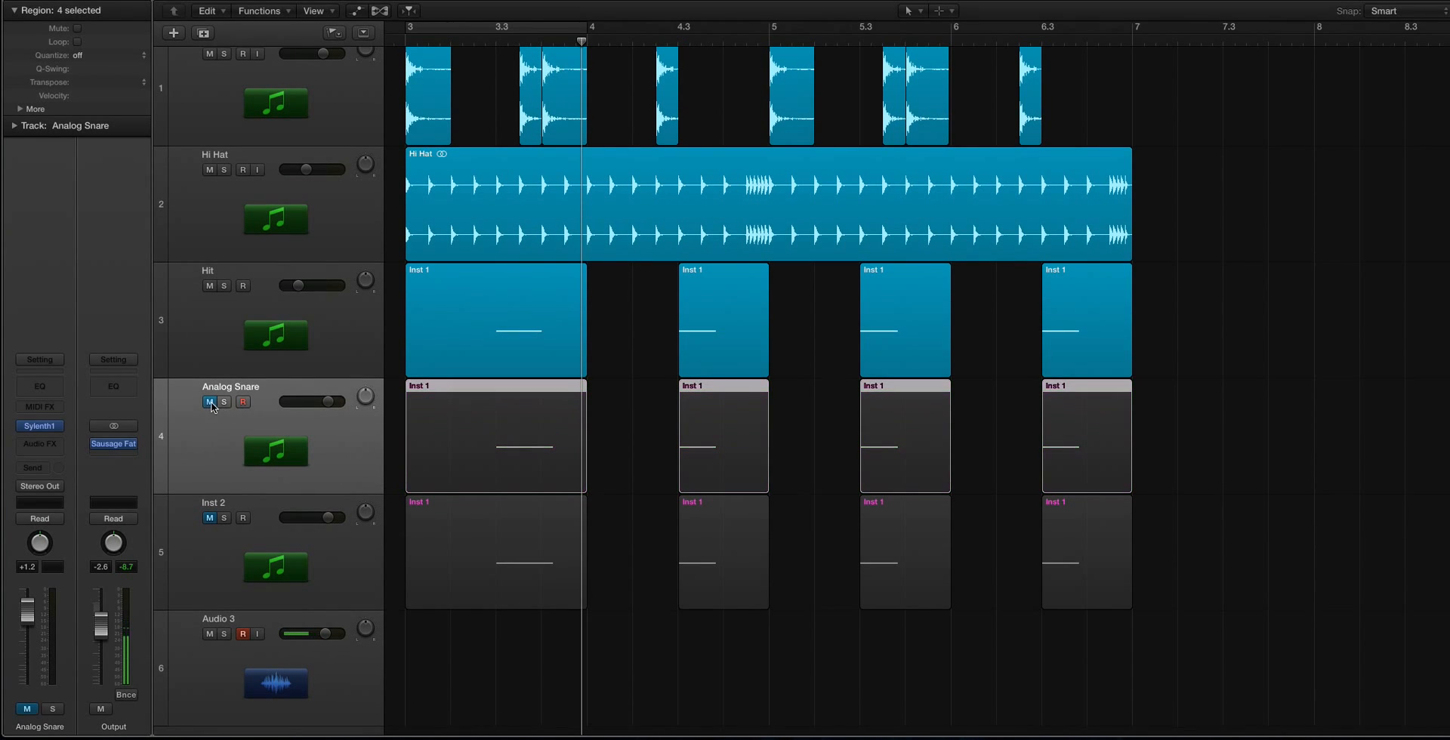
- Loop playback over bar 3 and mute the Kick track's second region
left_click(454, 29)
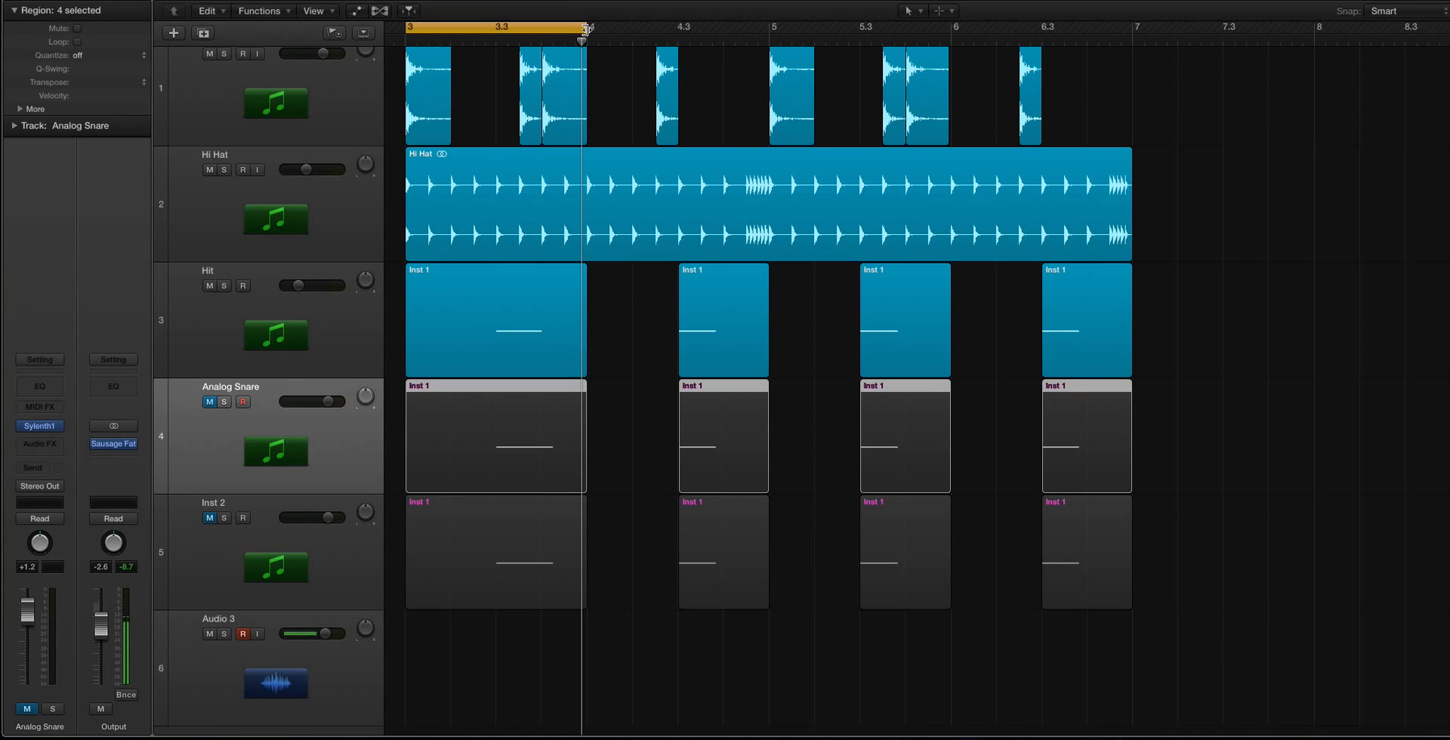
key("space")
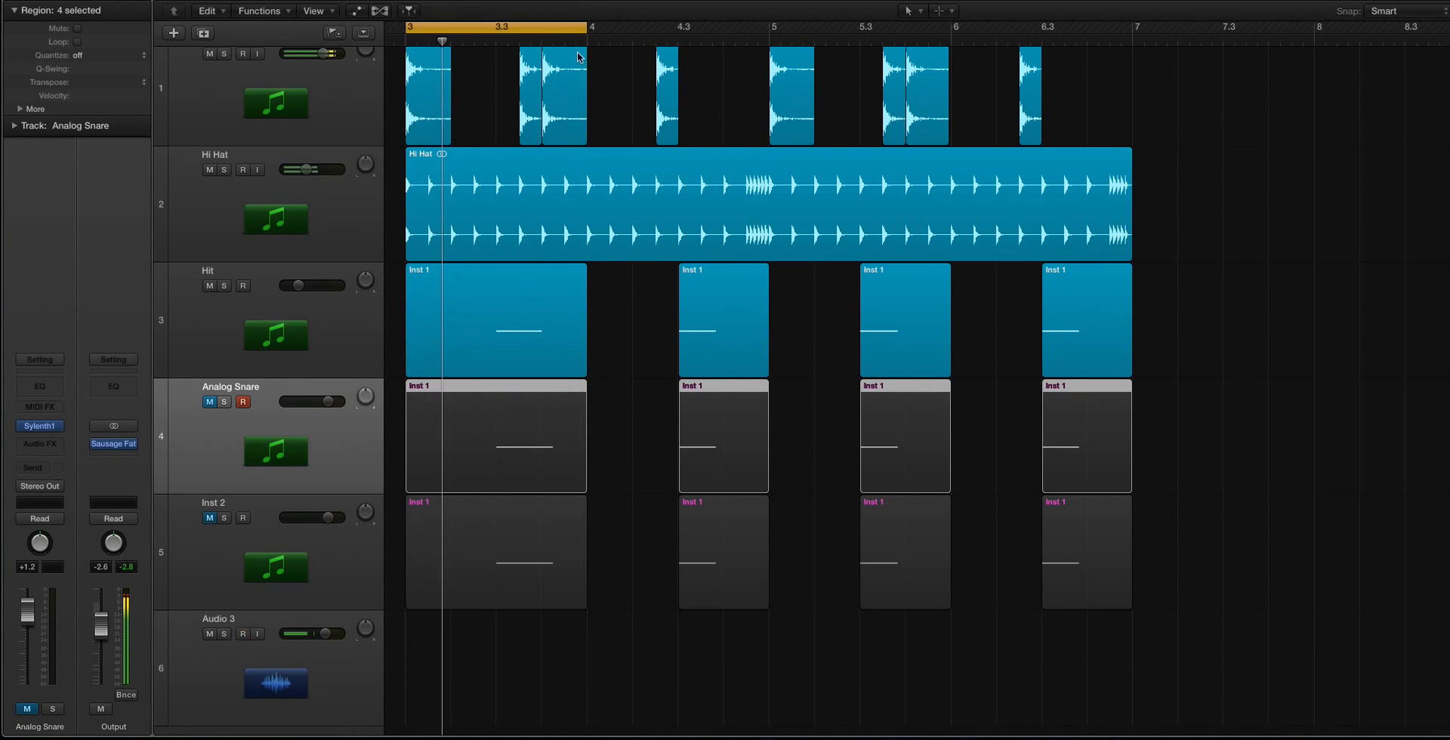
left_click(528, 119)
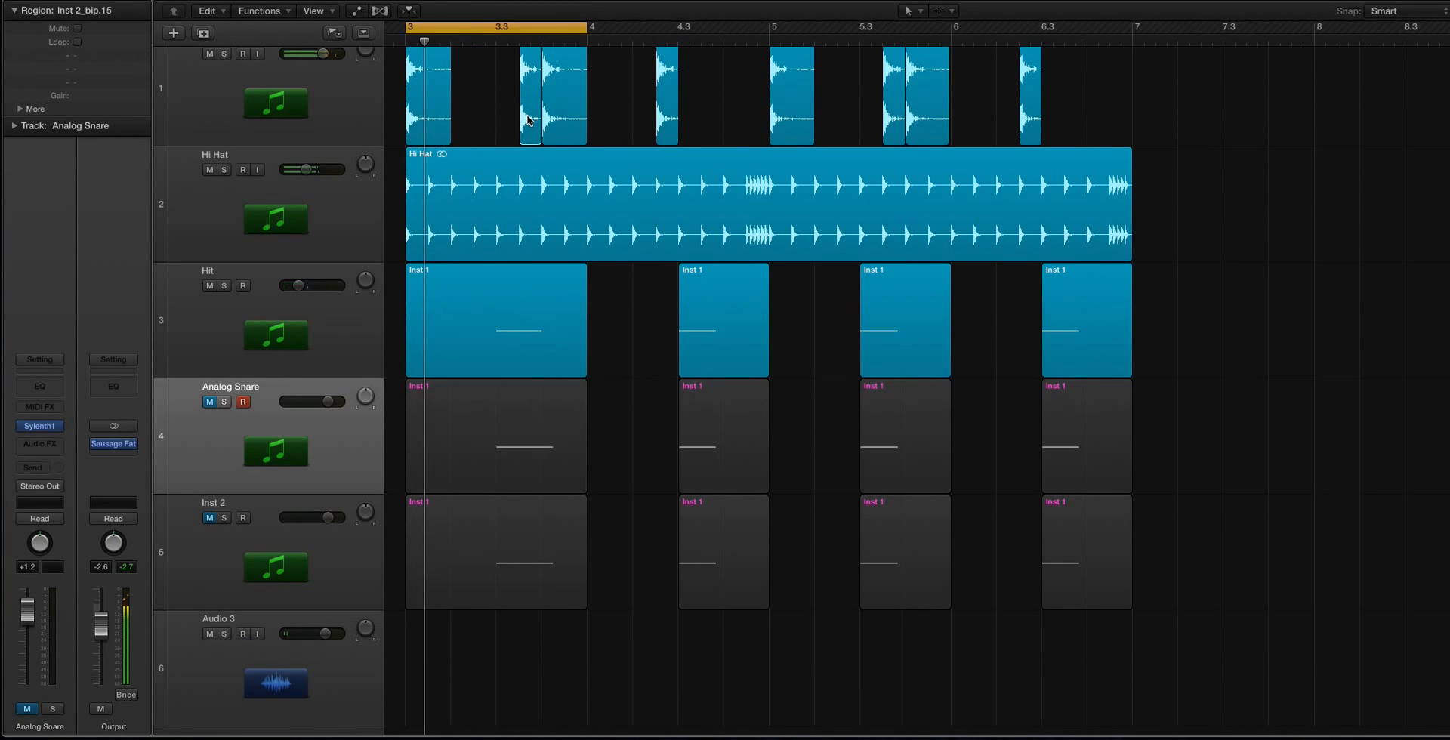
key("ctrl+m")
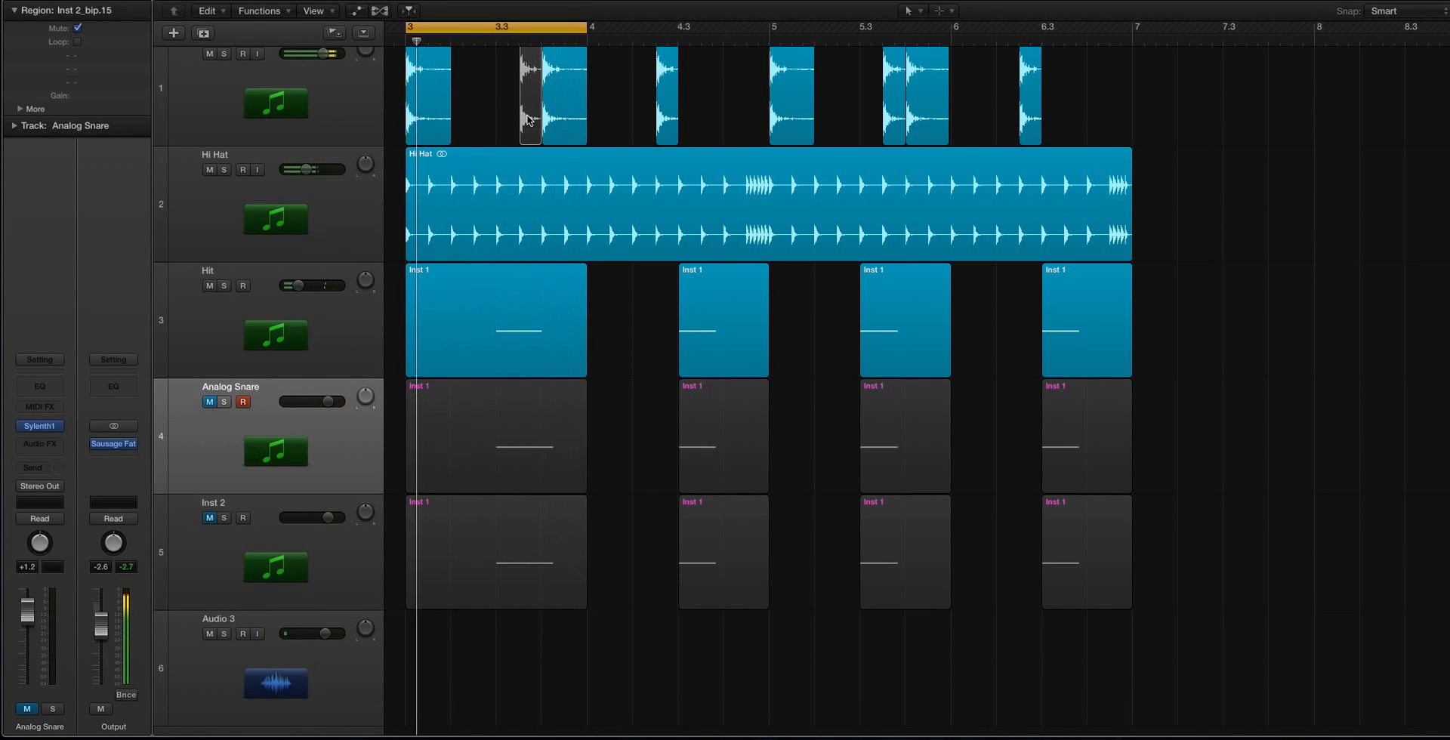
- Unmute the Inst 2 track and initialise the preset in its Sylenth1 instrument
left_click(475, 571)
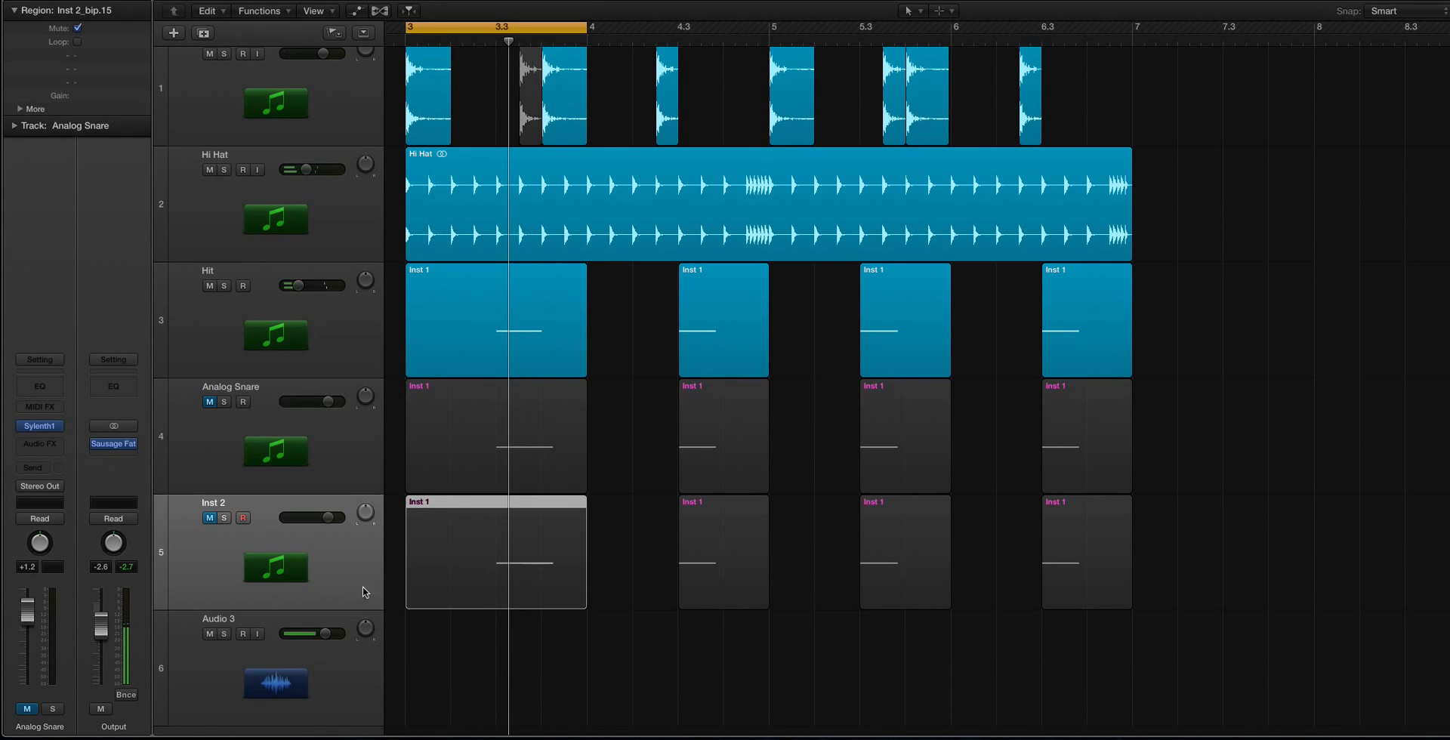
left_click(210, 518)
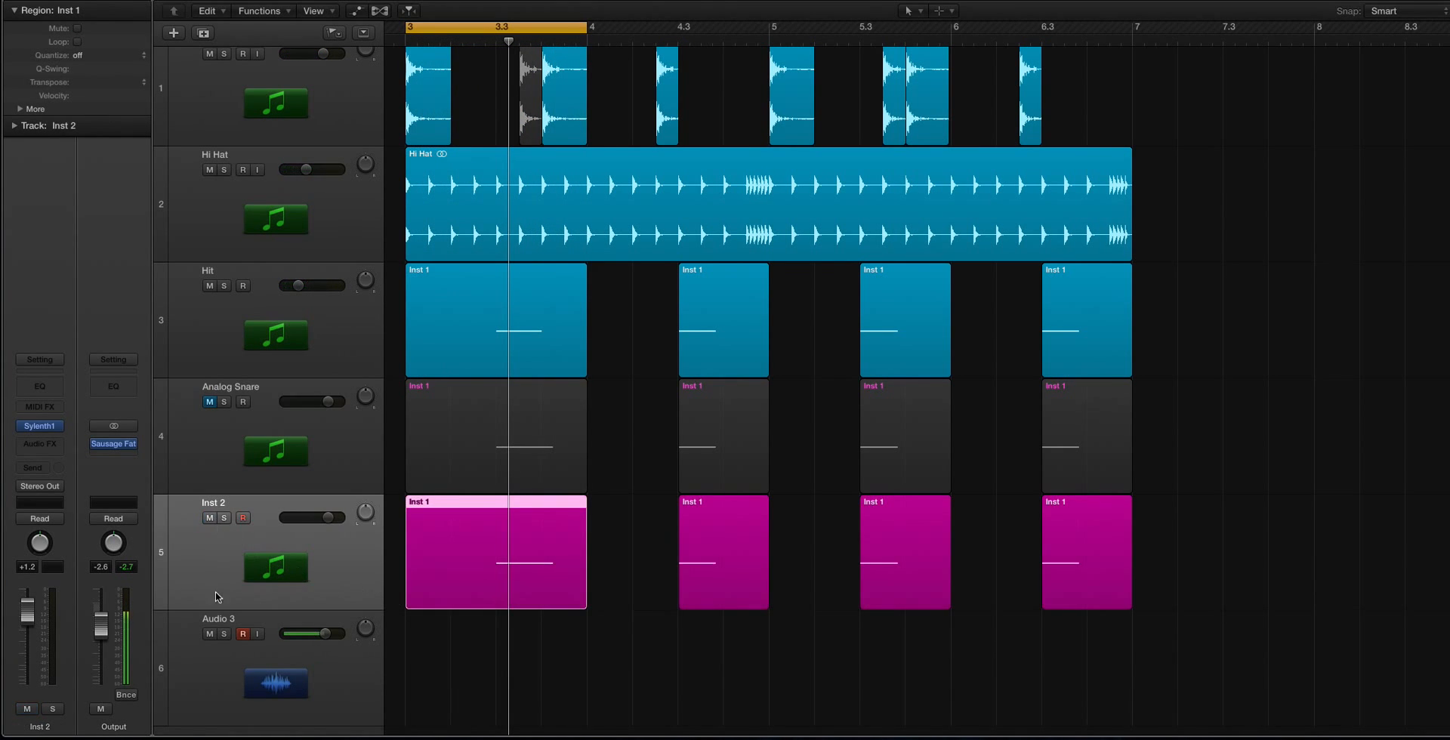
left_click(44, 428)
left_click(287, 174)
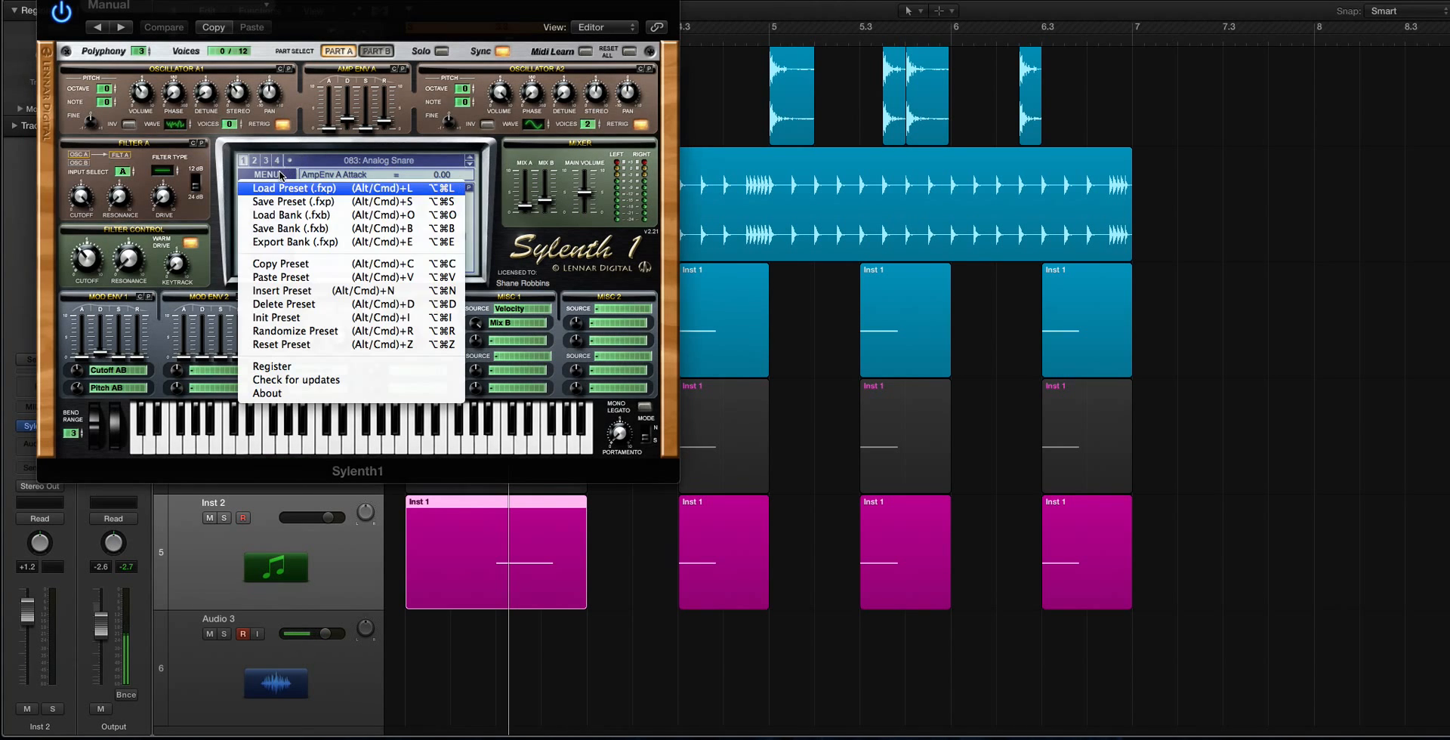
left_click(329, 317)
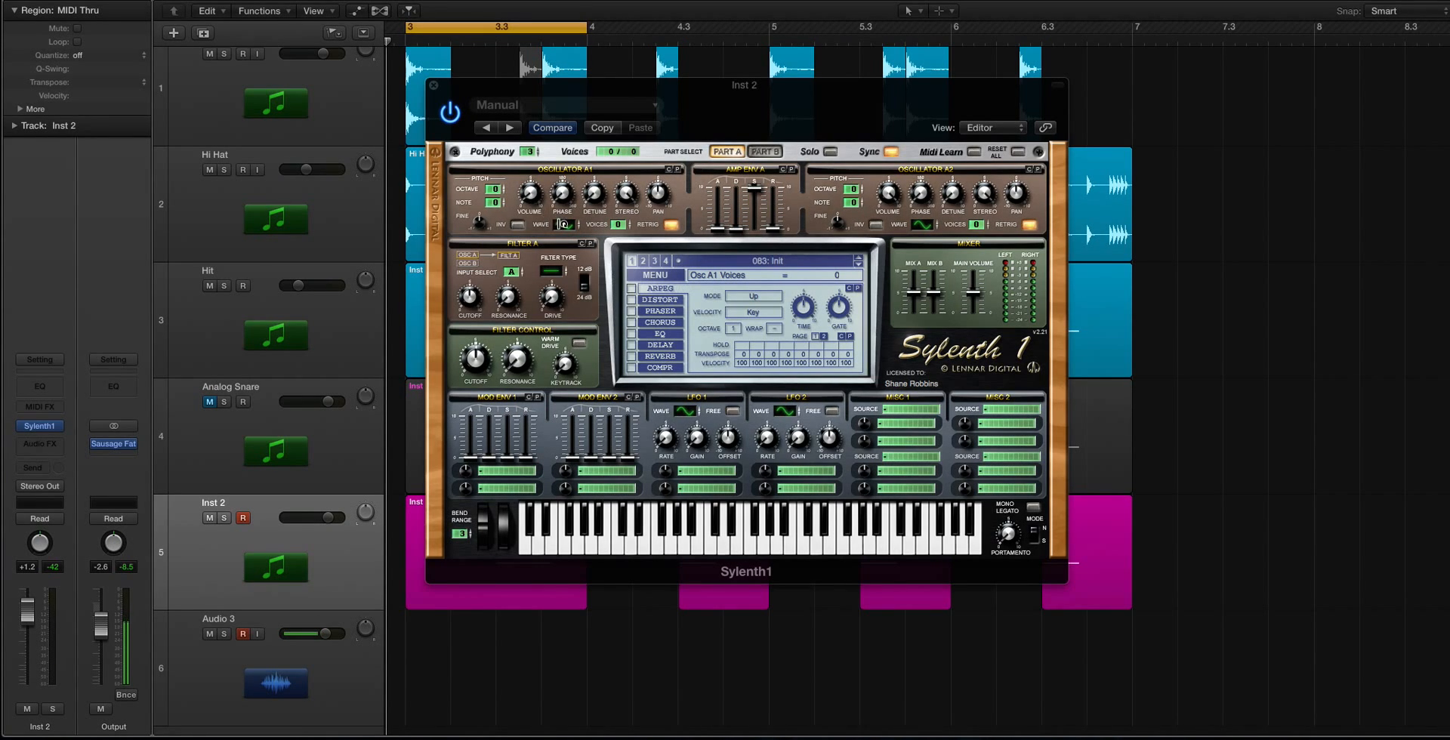
- Set oscillator A1 to the Noise wave with 1 voice and play the loop
left_click(564, 225)
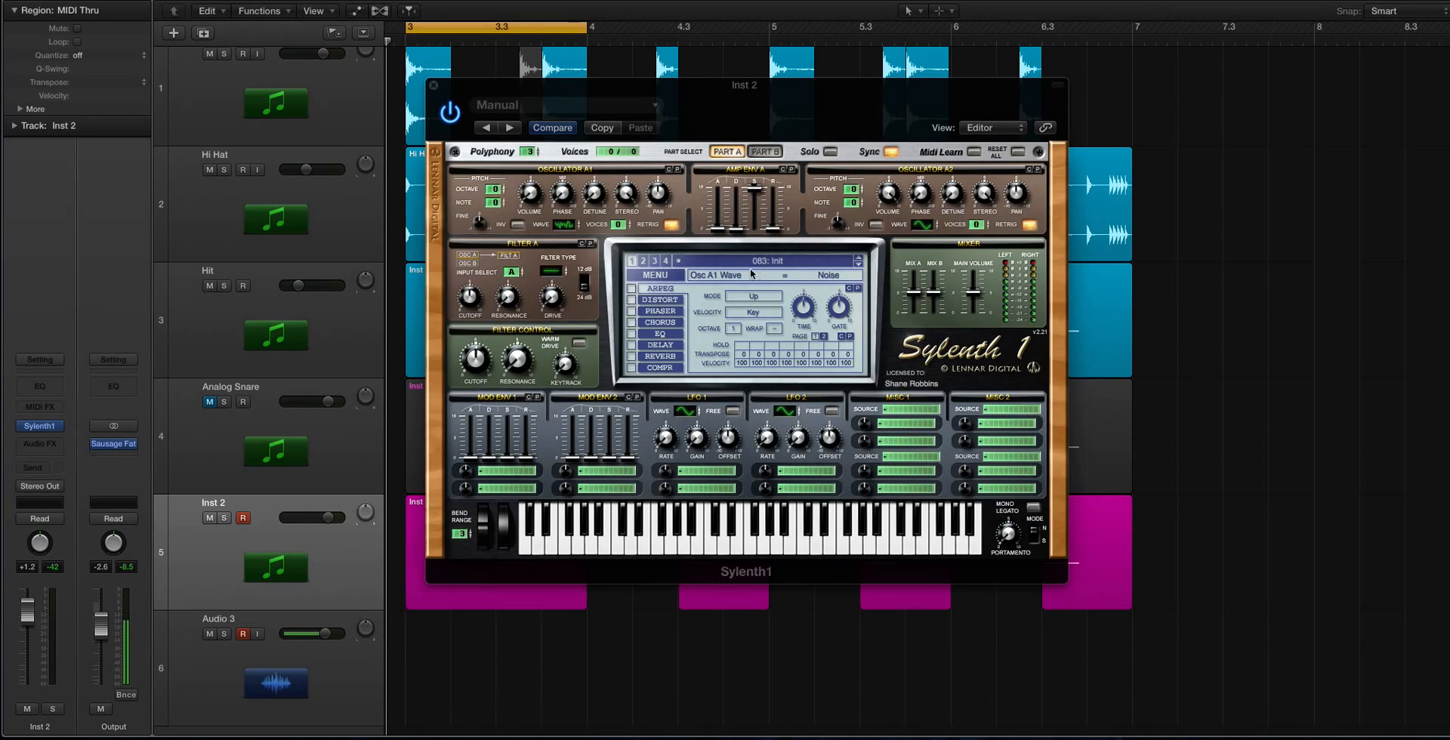
mouse_move(530, 197)
left_mouse_down()
mouse_move(537, 118)
mouse_move(536, 204)
left_mouse_up()
key("space")
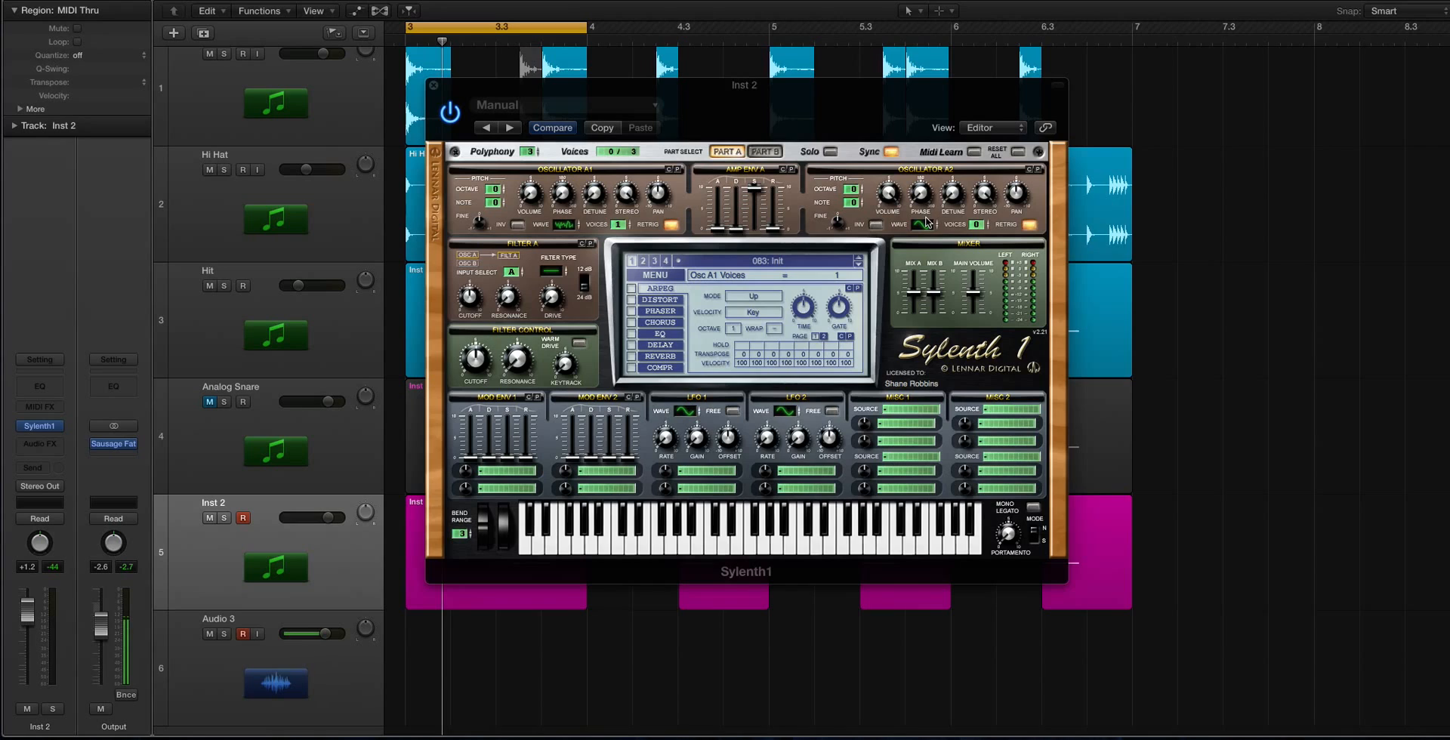
- Set oscillator A2 to 2 voices, keeping its pan at 0.00
left_click_drag(980, 226, 982, 204)
left_click(1017, 194)
left_click(697, 83)
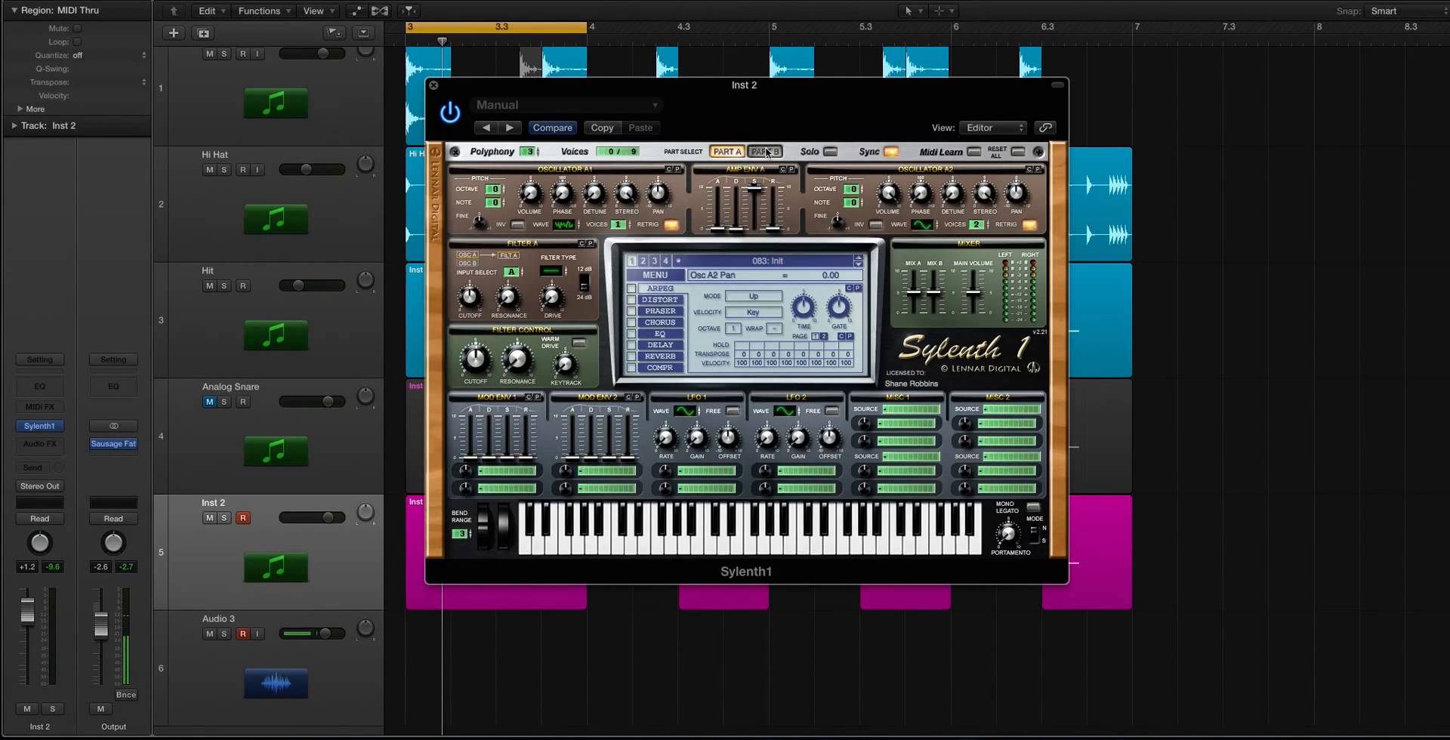
- In Part B, set oscillator B1 to the Noise wave with 2 voices and volume 1.48, and audition it
left_click(765, 152)
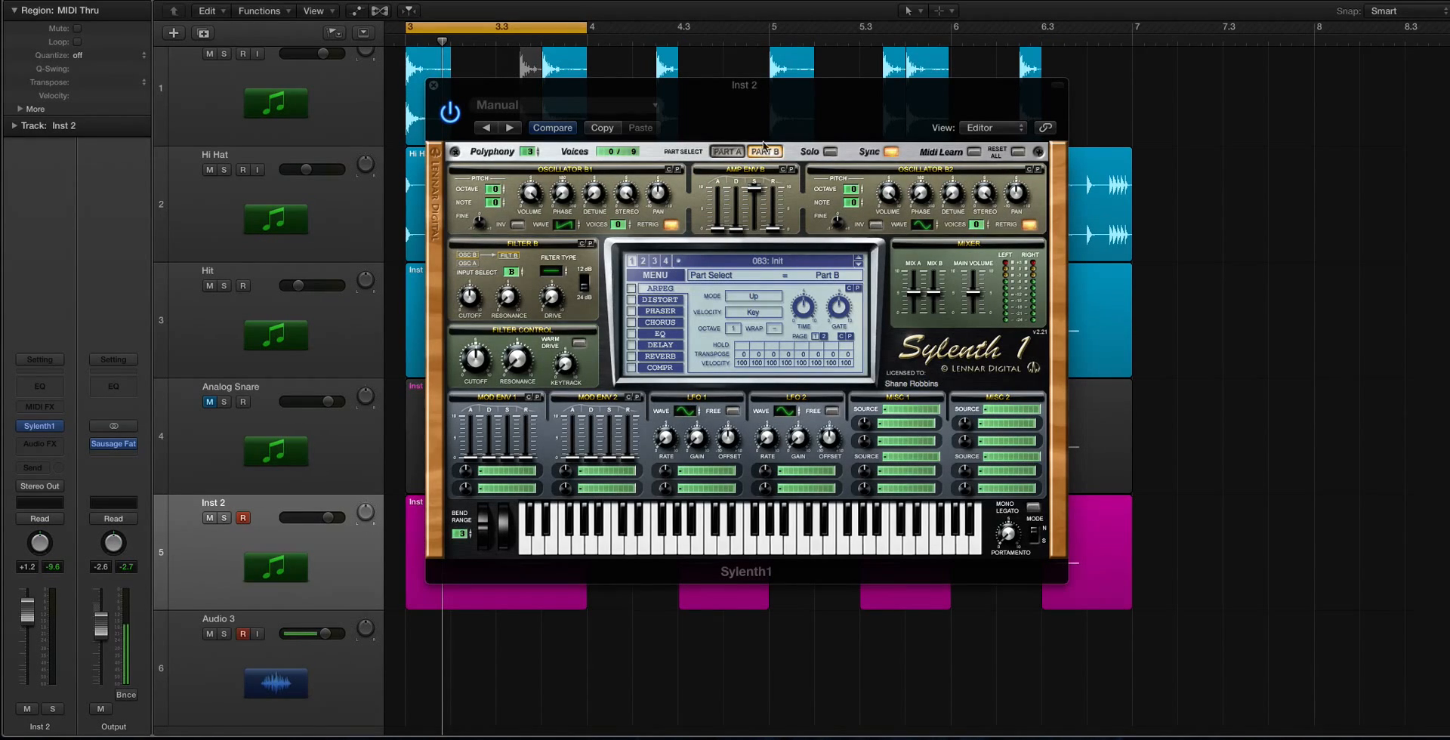
left_click(566, 227)
left_click_drag(620, 225, 622, 215)
left_click(533, 194)
left_click_drag(531, 190, 531, 196)
key("space")
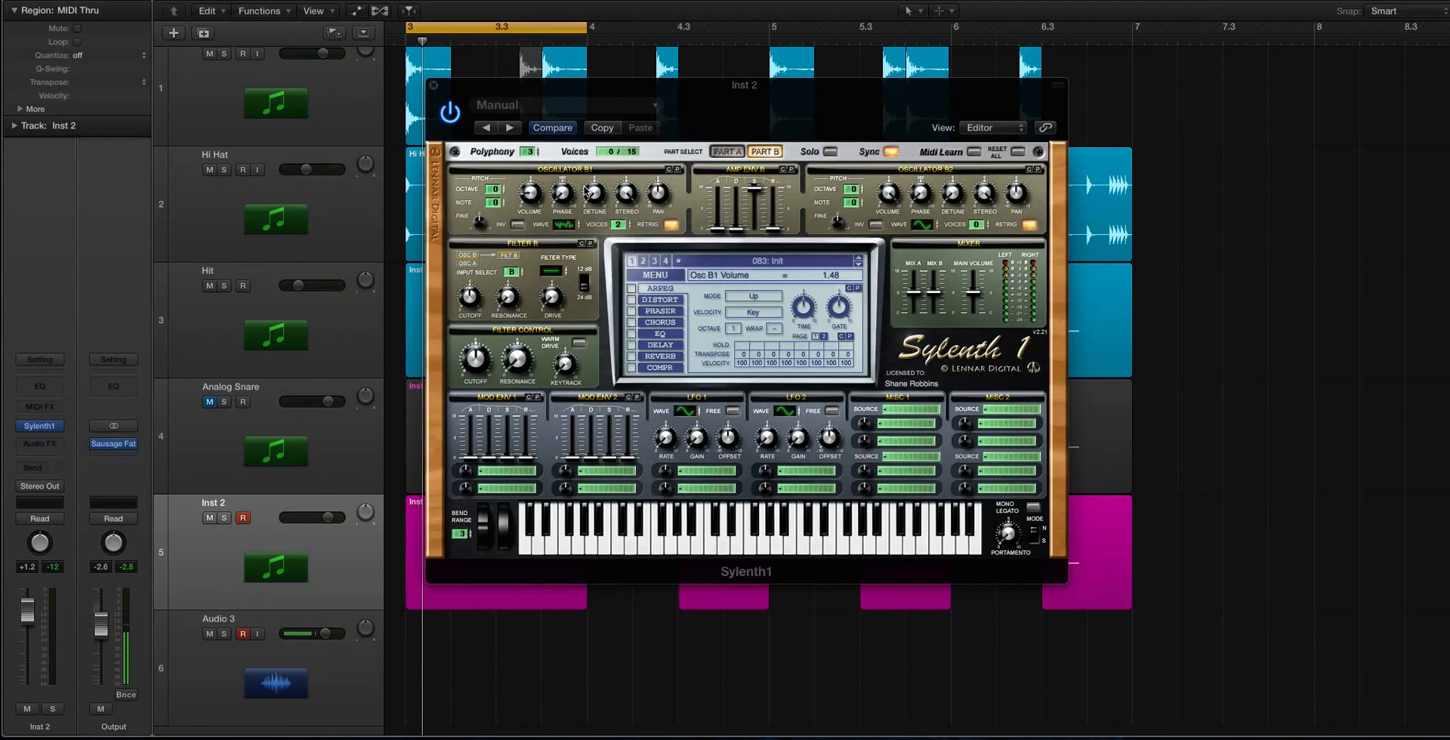
left_click(595, 193)
- In Part A, set the amp envelope's sustain to 0.00 and decay to 2.36, and play the loop
left_click(736, 154)
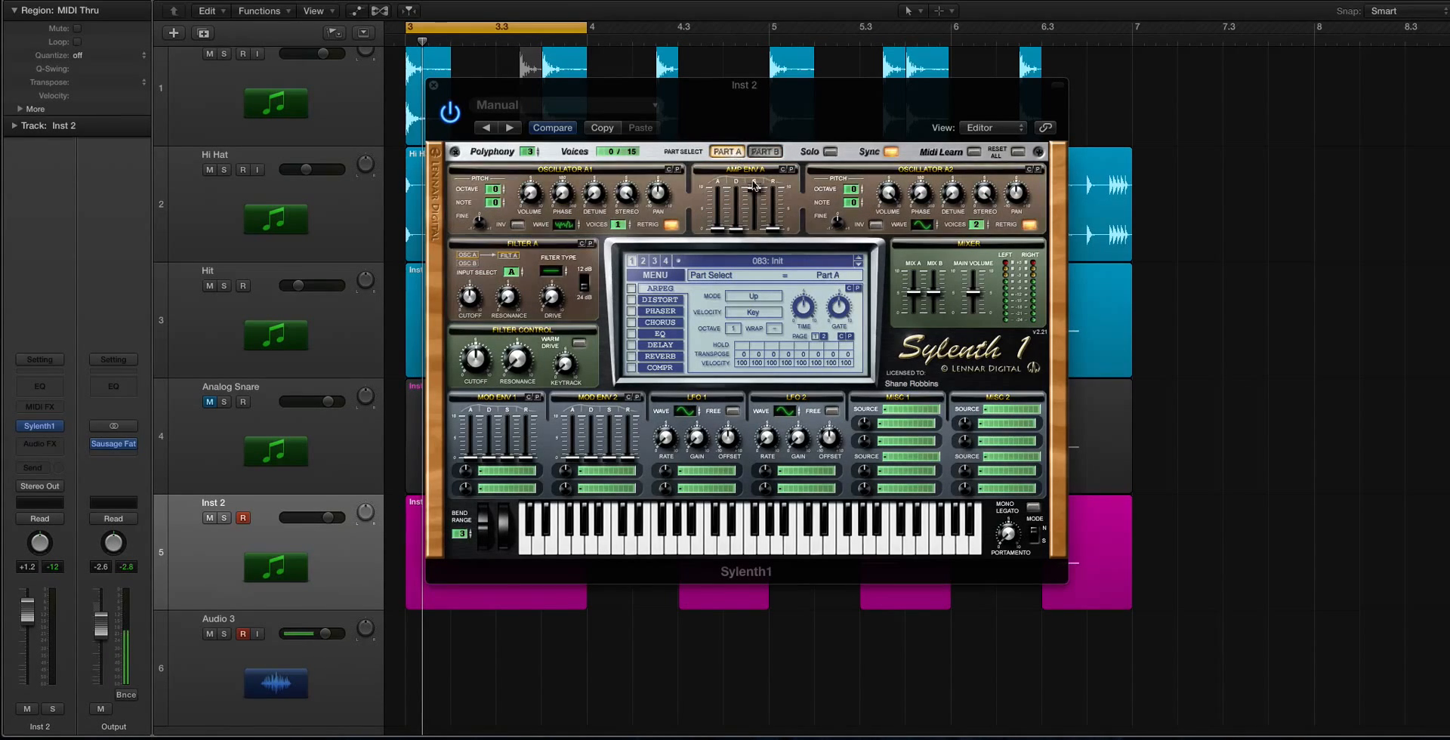
left_click_drag(760, 195, 761, 406)
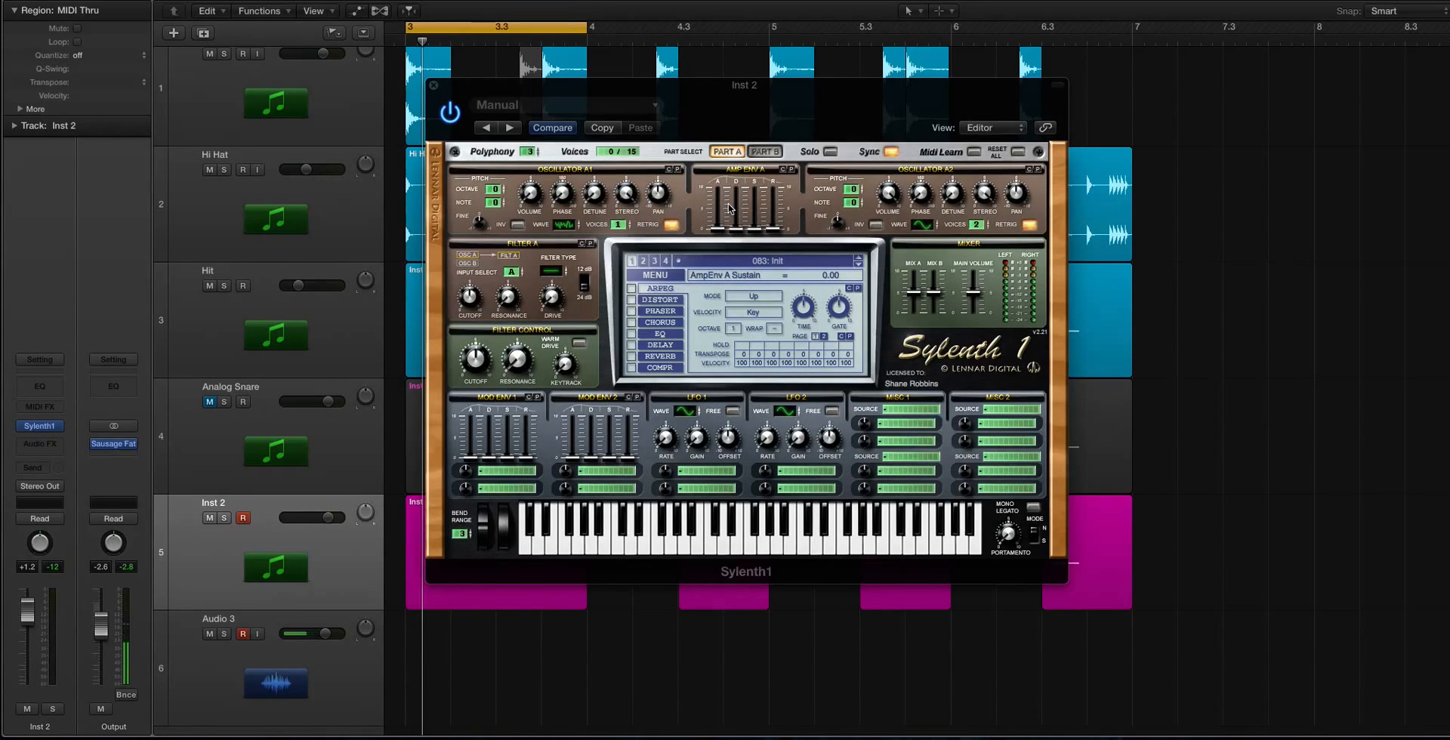
mouse_move(730, 210)
left_mouse_down()
mouse_move(733, 228)
mouse_move(736, 215)
left_mouse_up()
key("space")
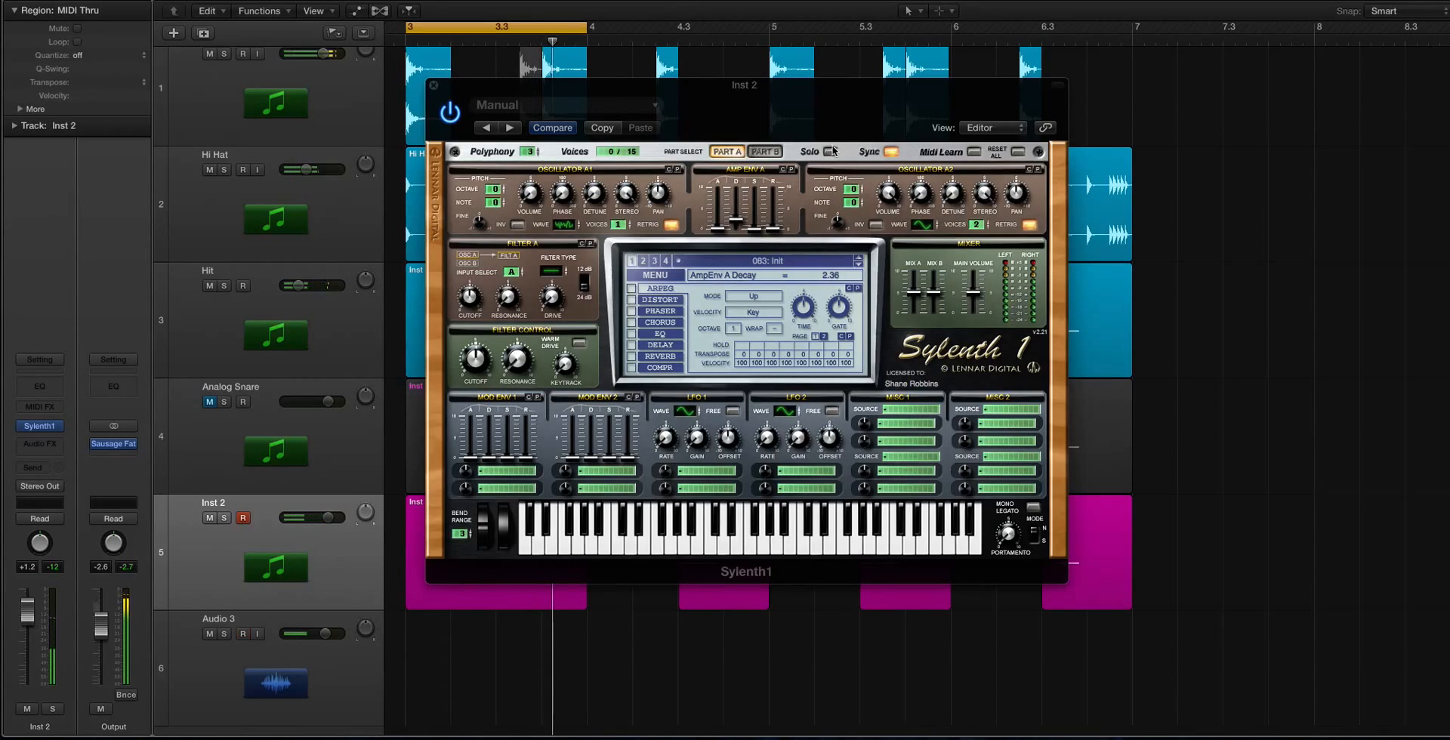
- Solo Part A in the synth, set oscillator A1's volume to 0.14, and play the loop
left_click(830, 151)
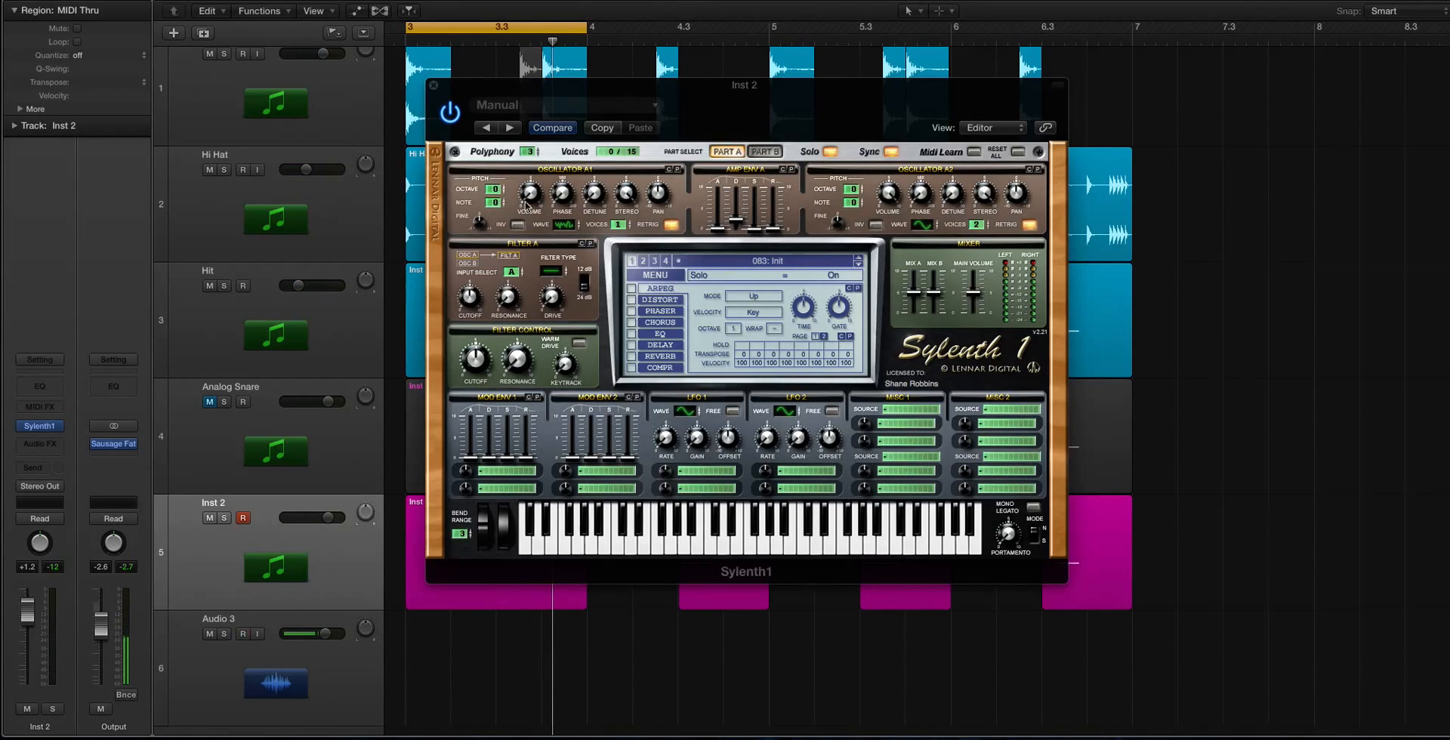
left_click(528, 198)
key("space")
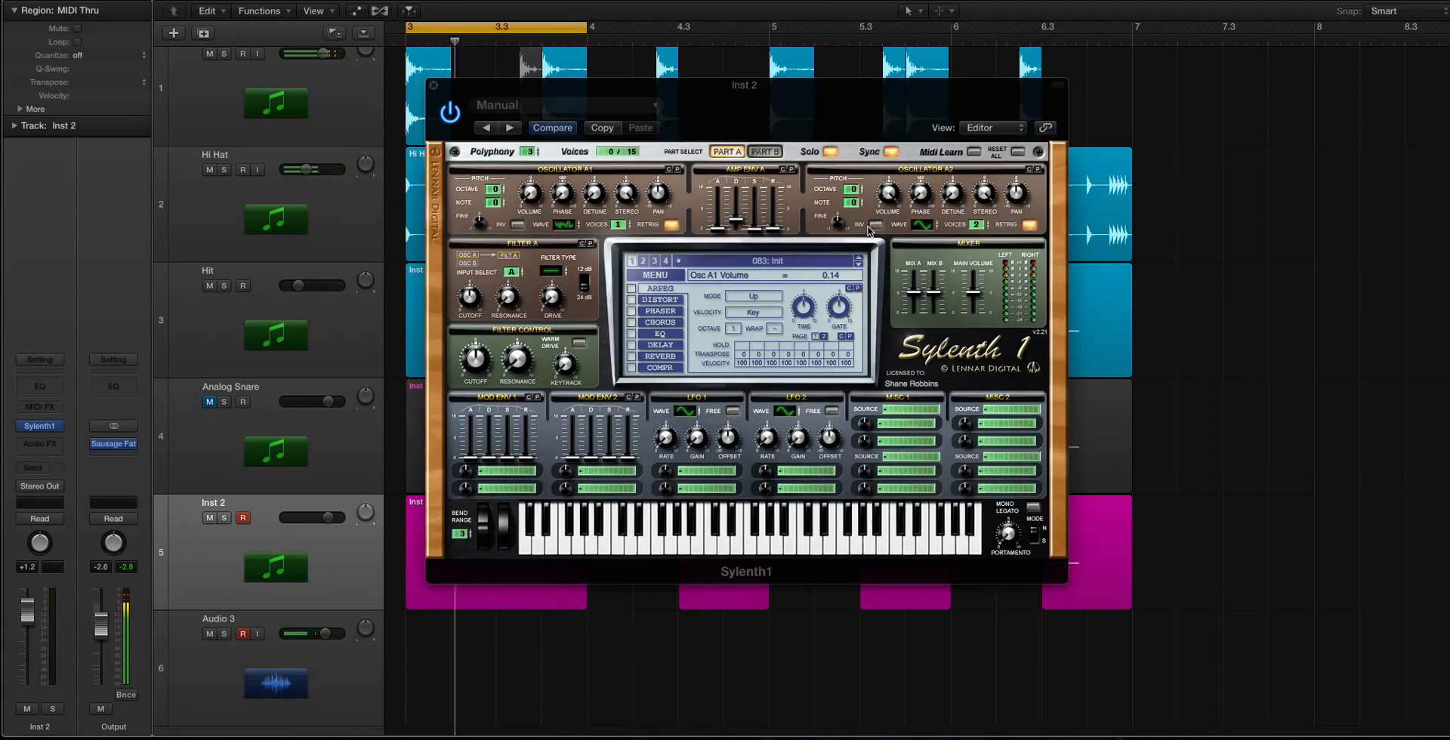
- Solo the first region on the Inst 2 track and listen to it alone
key("ctrl+s")
key("space")
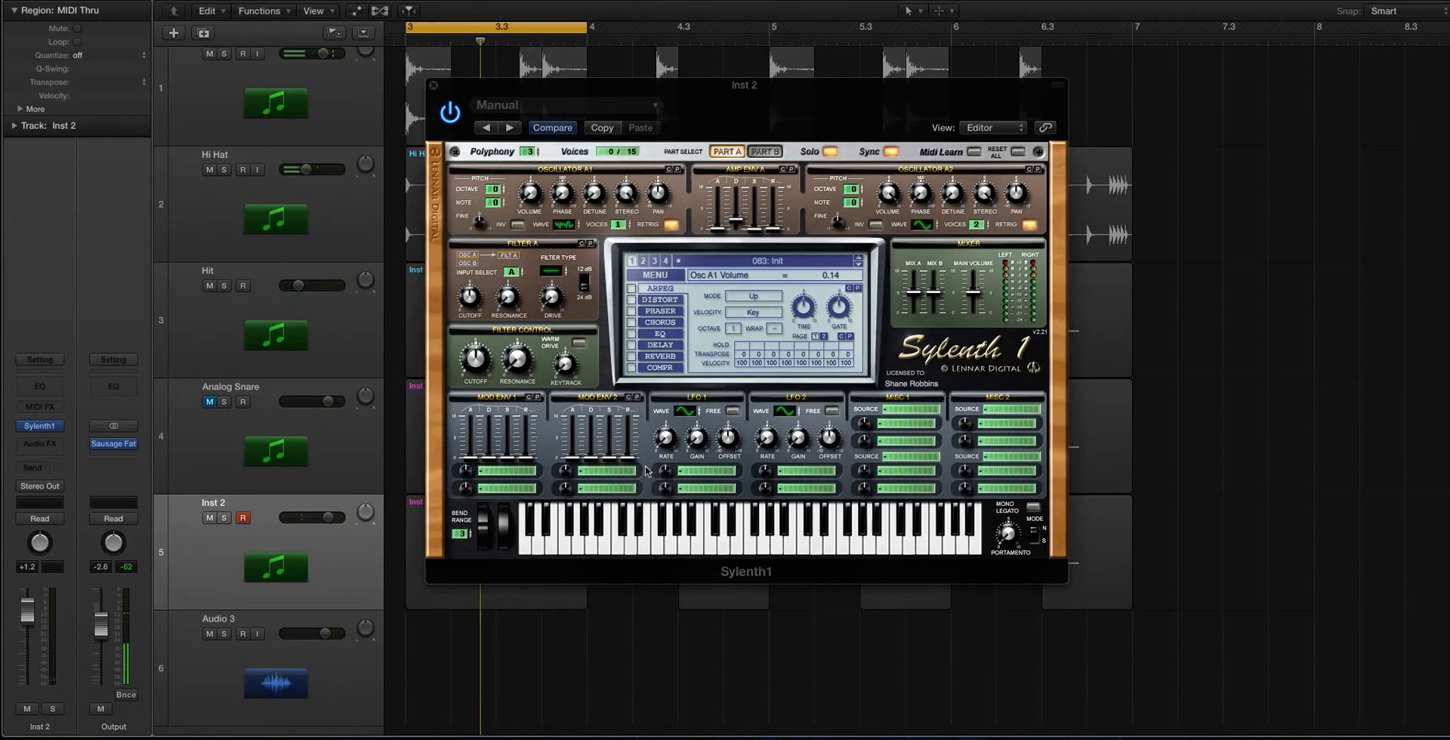
key("r")
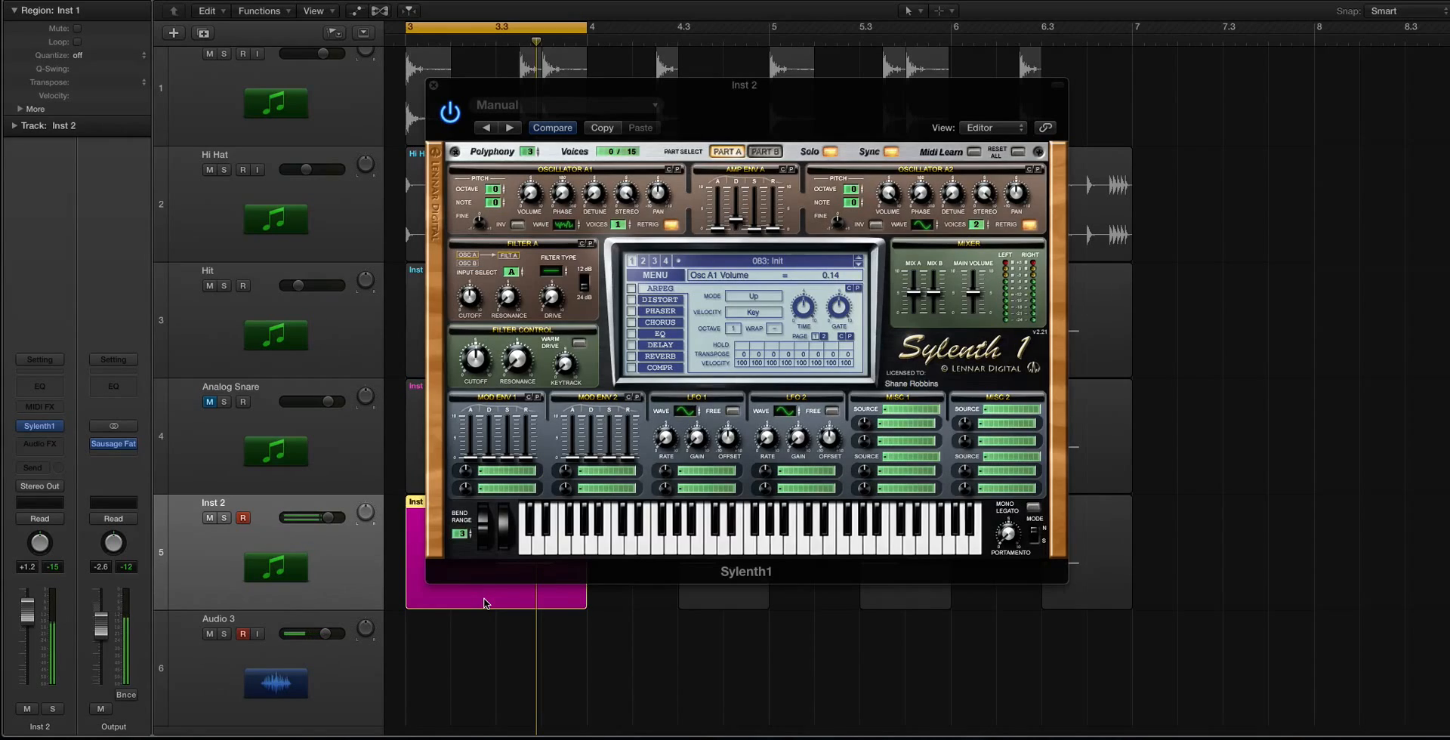
- Set Part A's amp envelope release to 1.77 with decay kept at 2.36
left_click(738, 221)
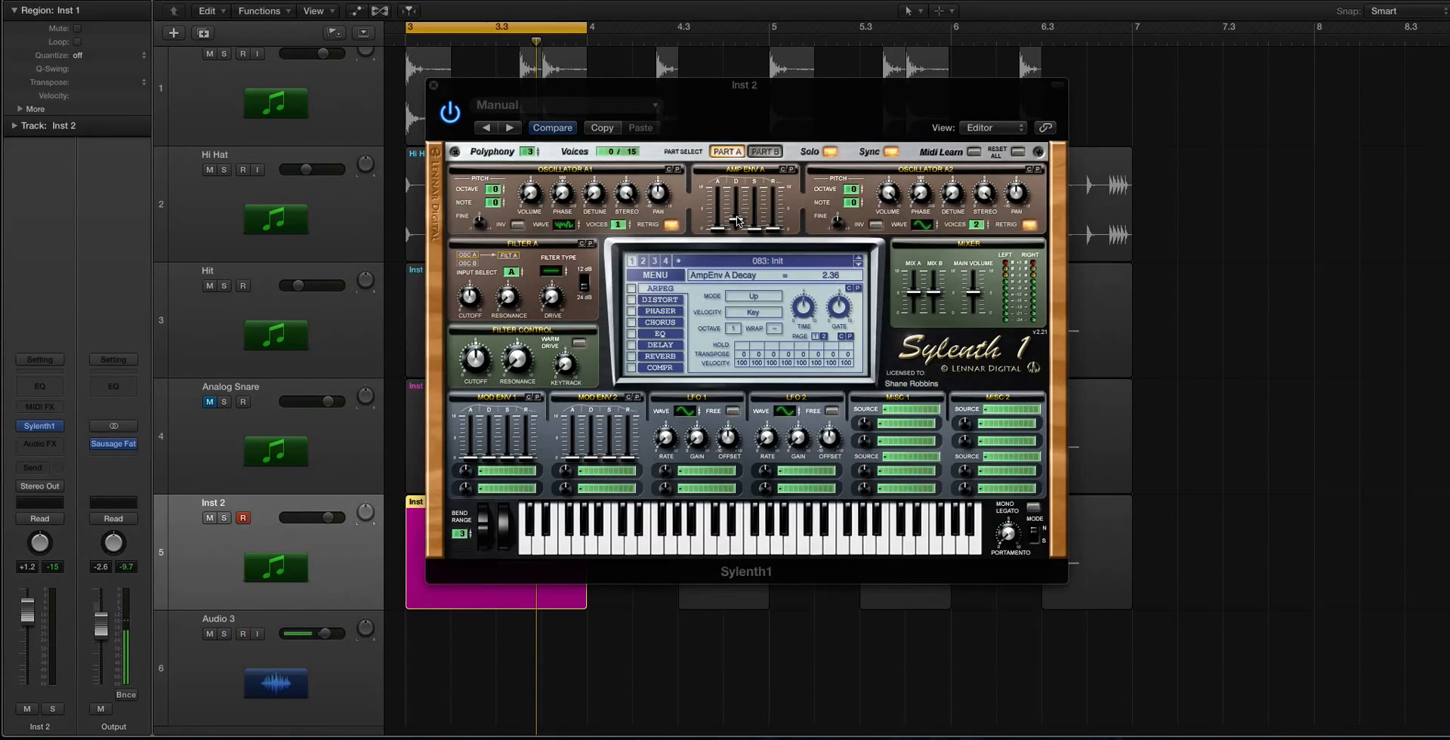
left_click(753, 231)
left_click_drag(772, 228, 771, 210)
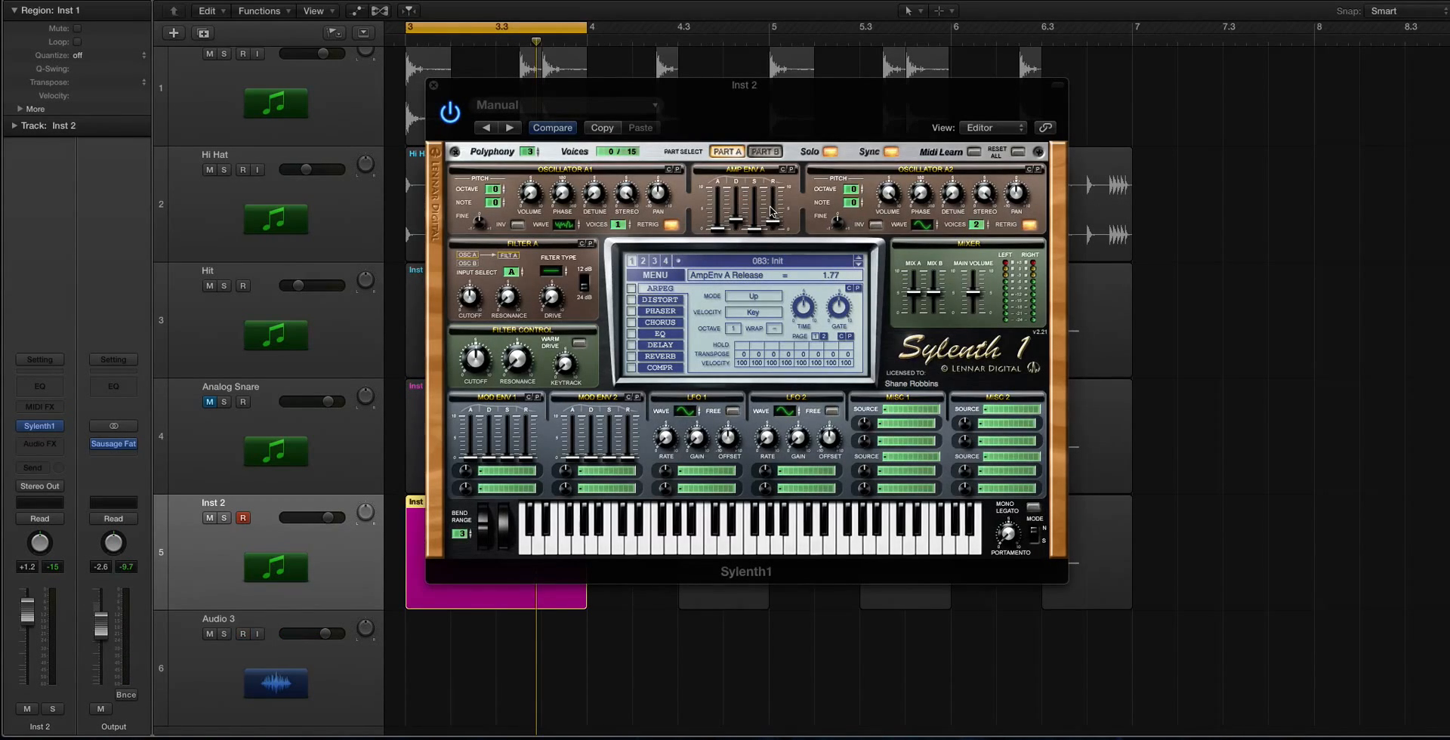
- Set Part A's amp envelope release to 1.82
key("space")
left_click_drag(772, 220, 772, 220)
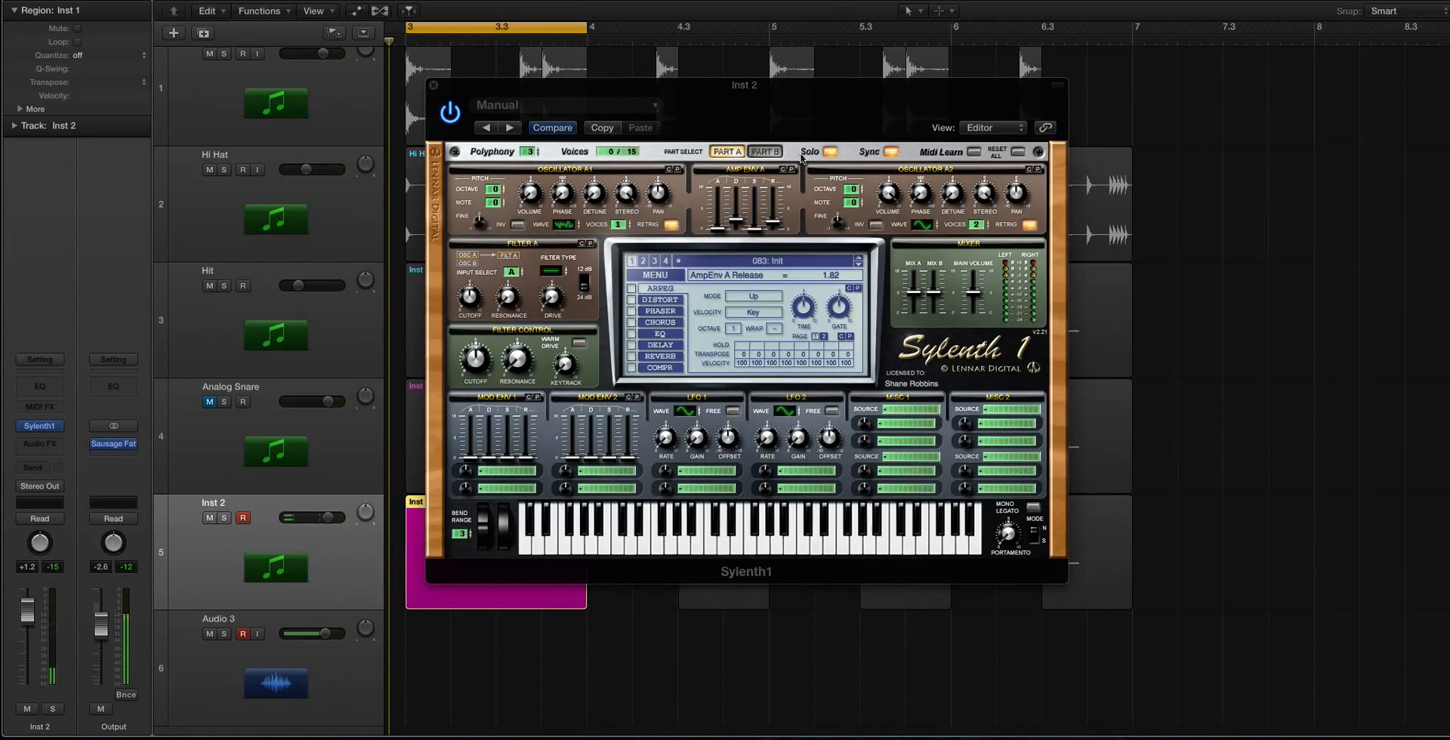
- In Part B, set the amp envelope's sustain to 0.00 and decay to 2.93, and play the loop
left_click(765, 151)
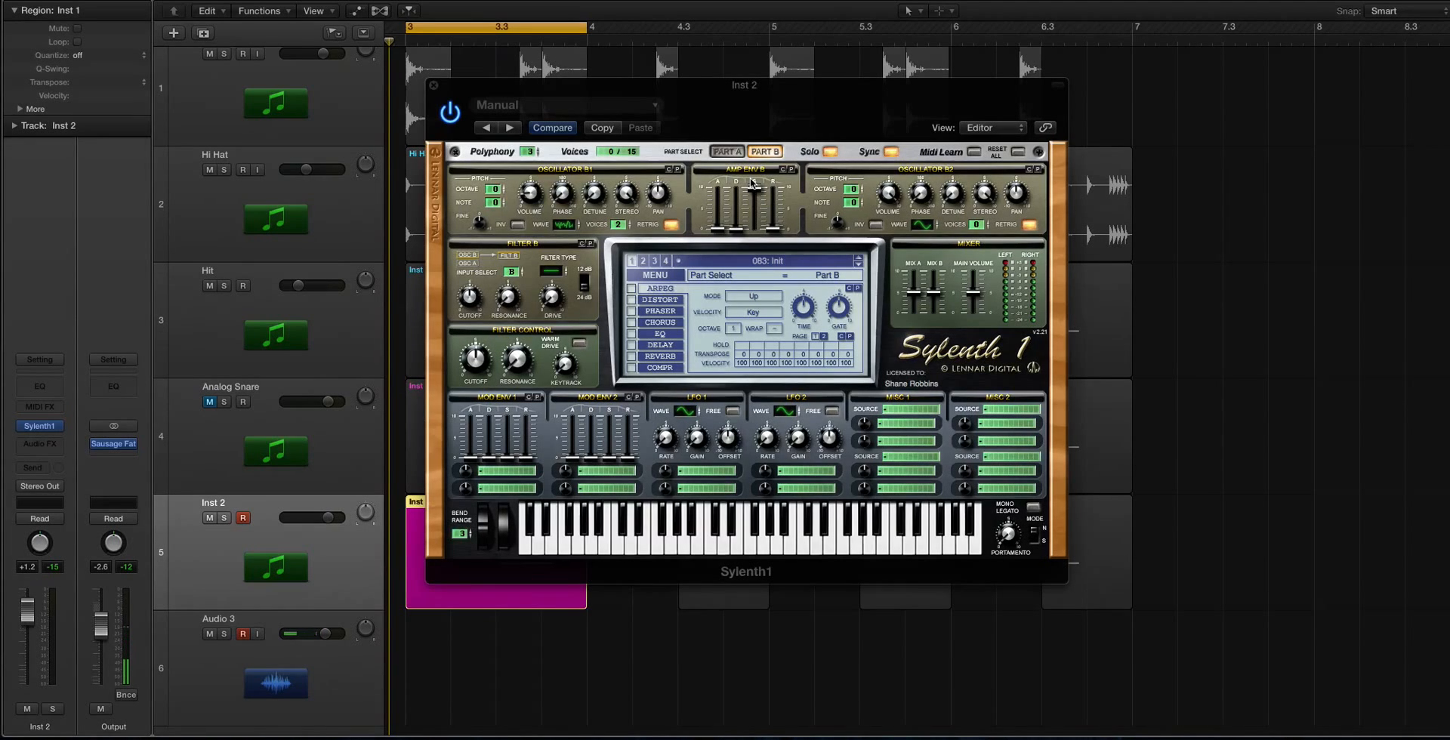
left_click_drag(754, 189, 755, 415)
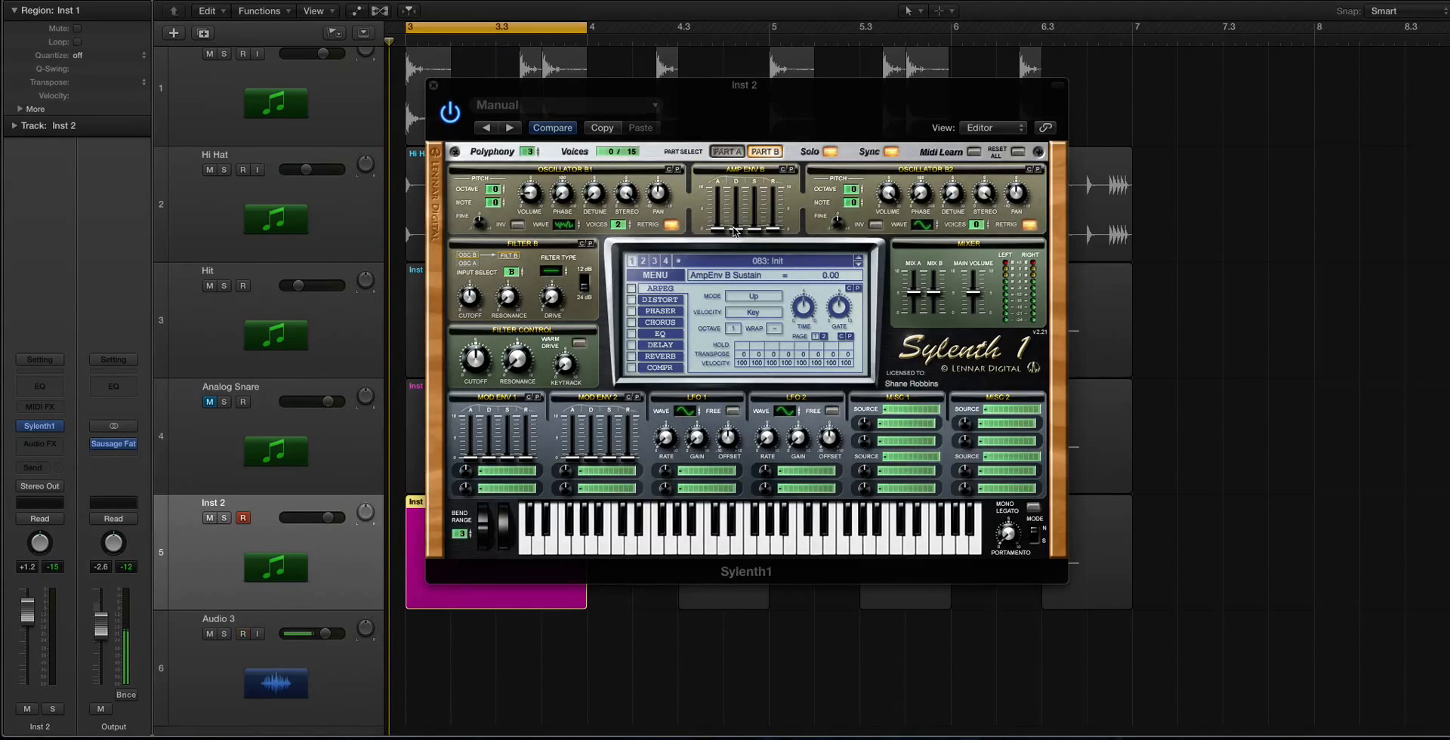
left_click_drag(733, 232, 737, 200)
key("space")
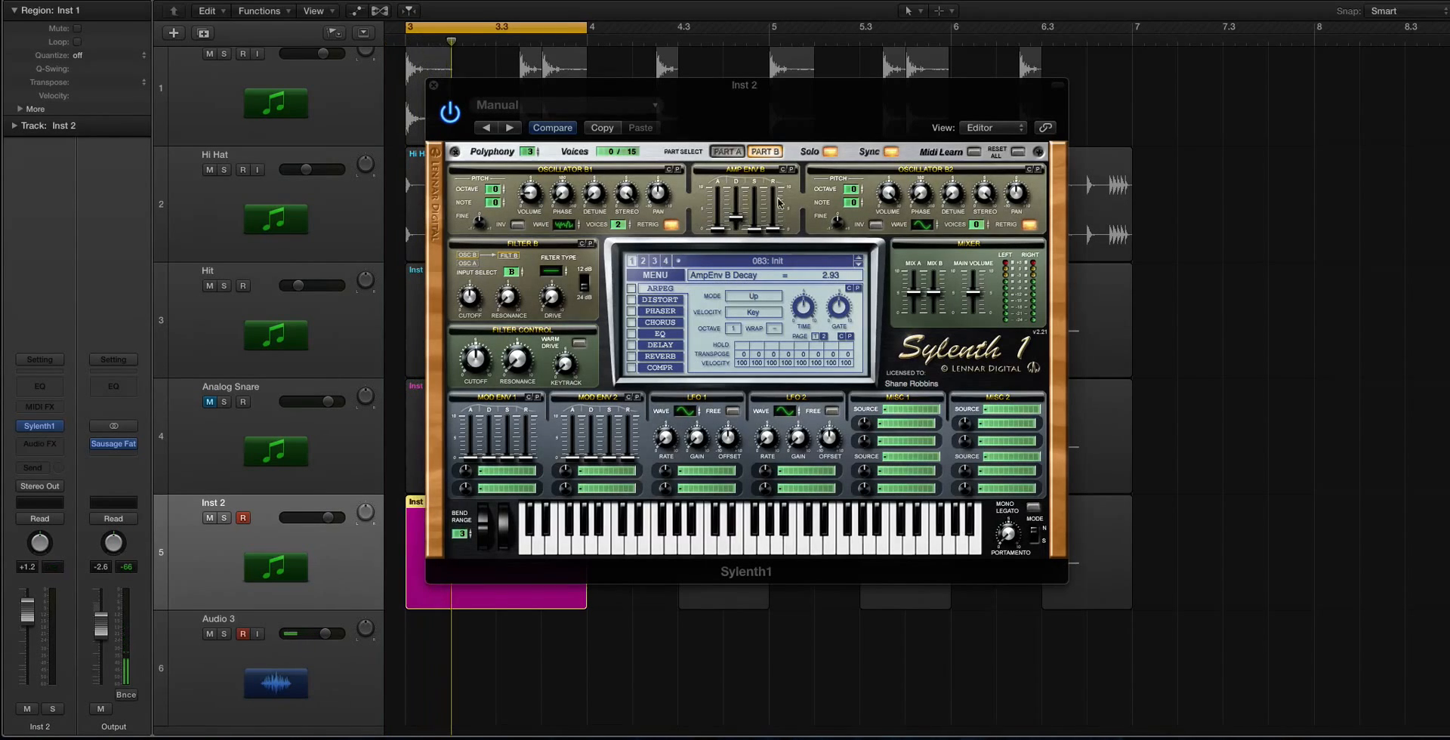
- Turn off the synth's part solo, and set Part B's amp envelope decay to 3.16 and release to 4.24
left_click(830, 151)
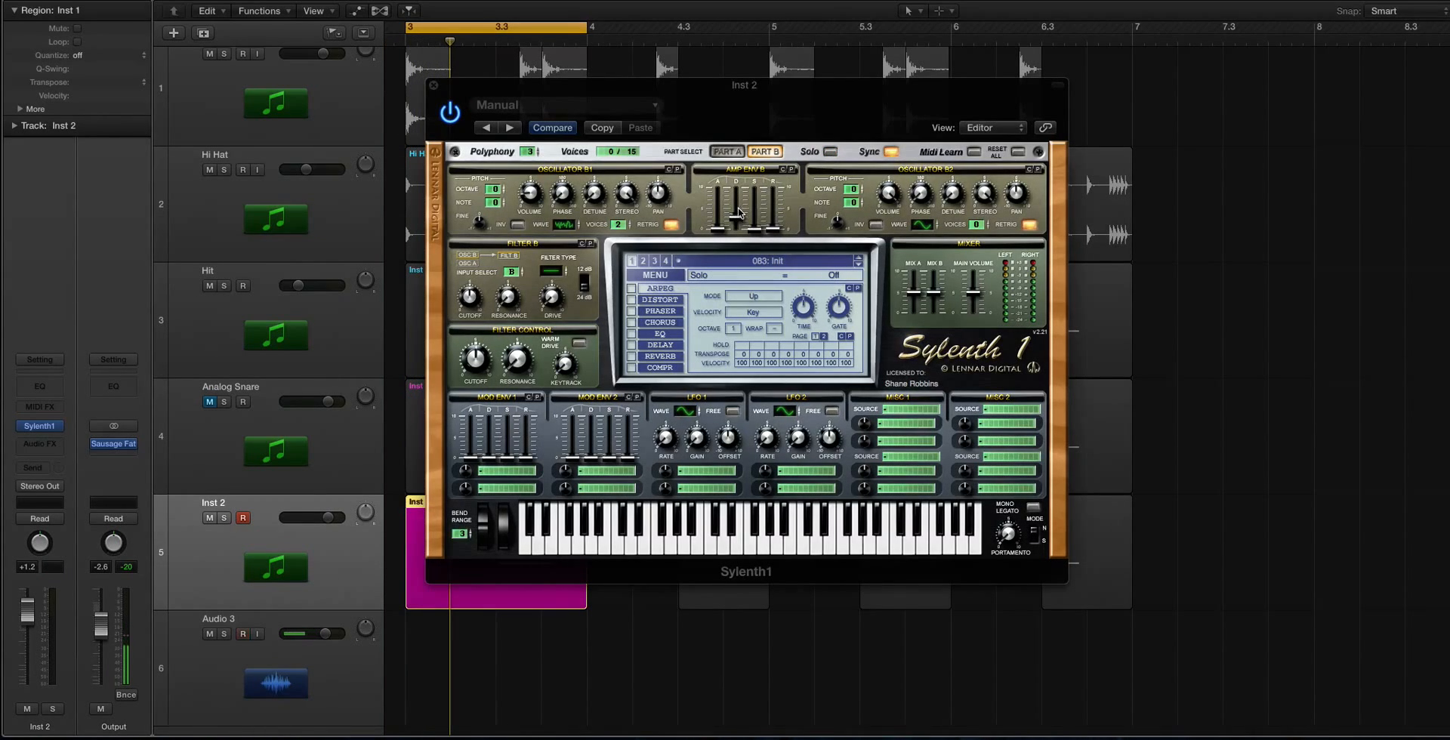
left_click_drag(739, 212, 739, 218)
key("space")
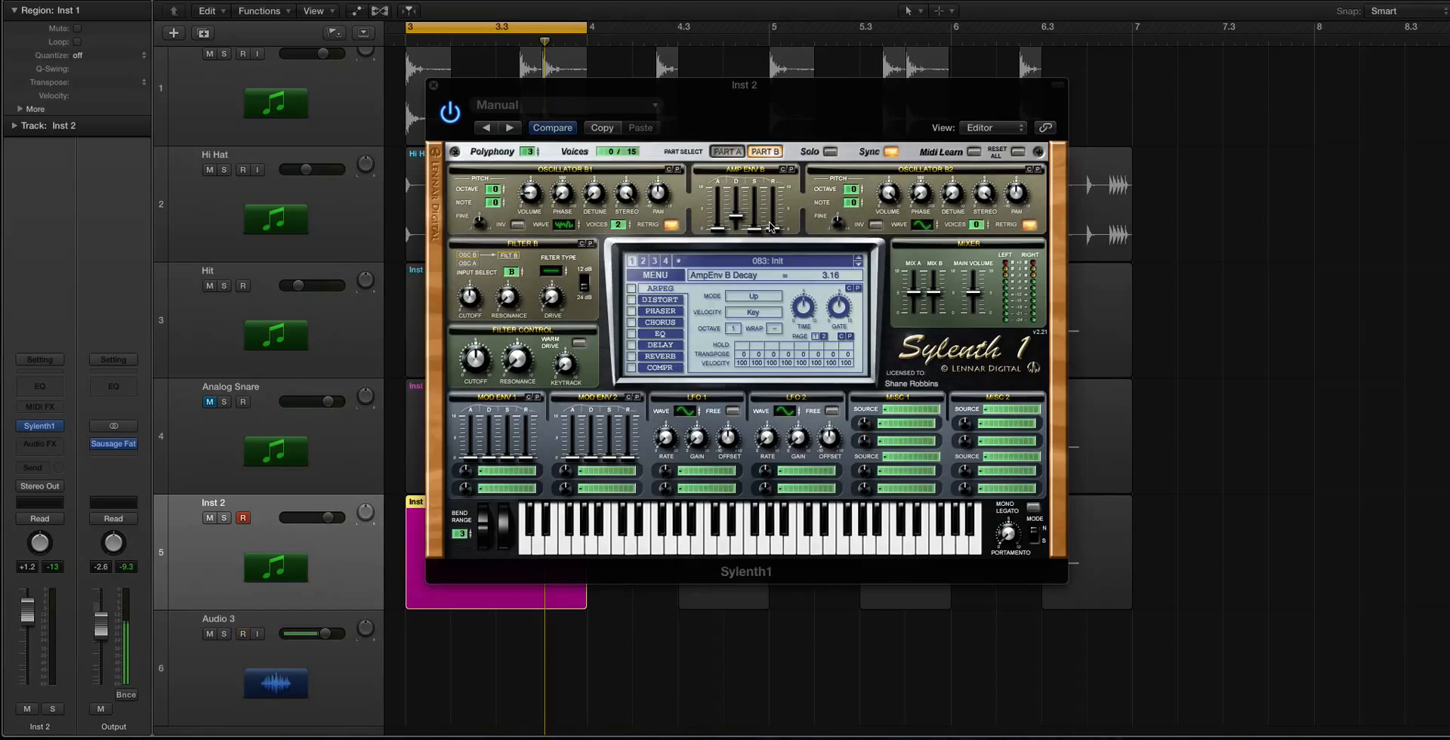
mouse_move(770, 228)
left_mouse_down()
mouse_move(768, 193)
mouse_move(774, 206)
left_mouse_up()
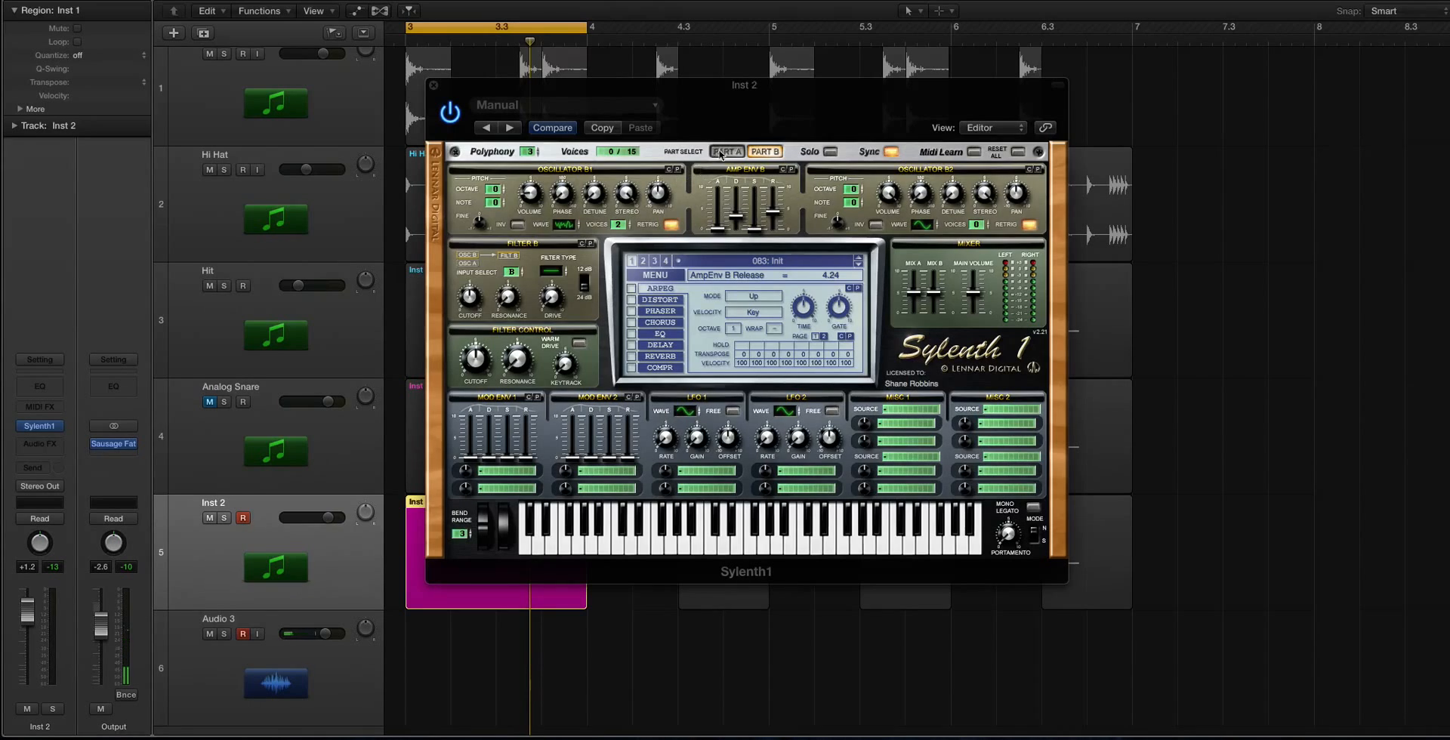
- In Part B, switch Filter B to the band-pass type, adjust its cutoff and set its drive to 0.71
left_click(725, 152)
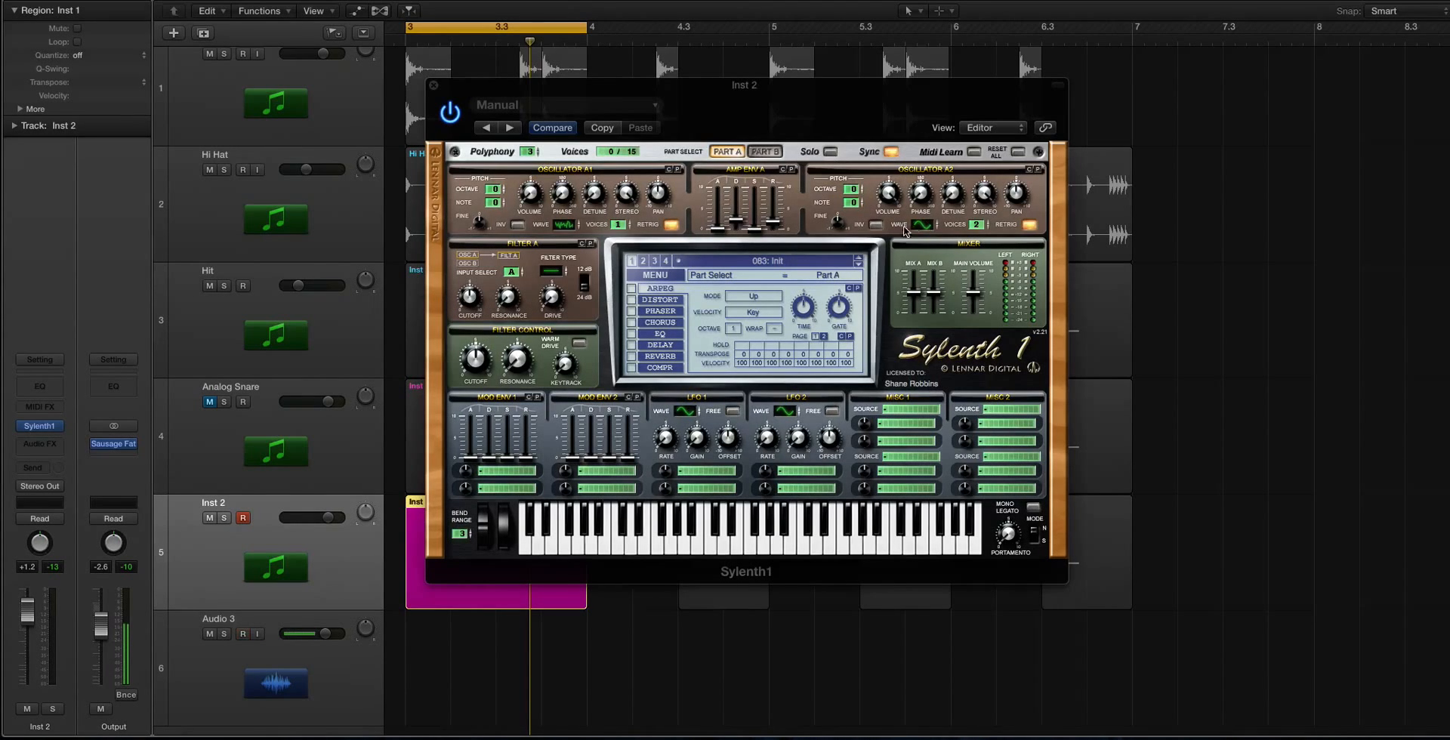
left_click(755, 153)
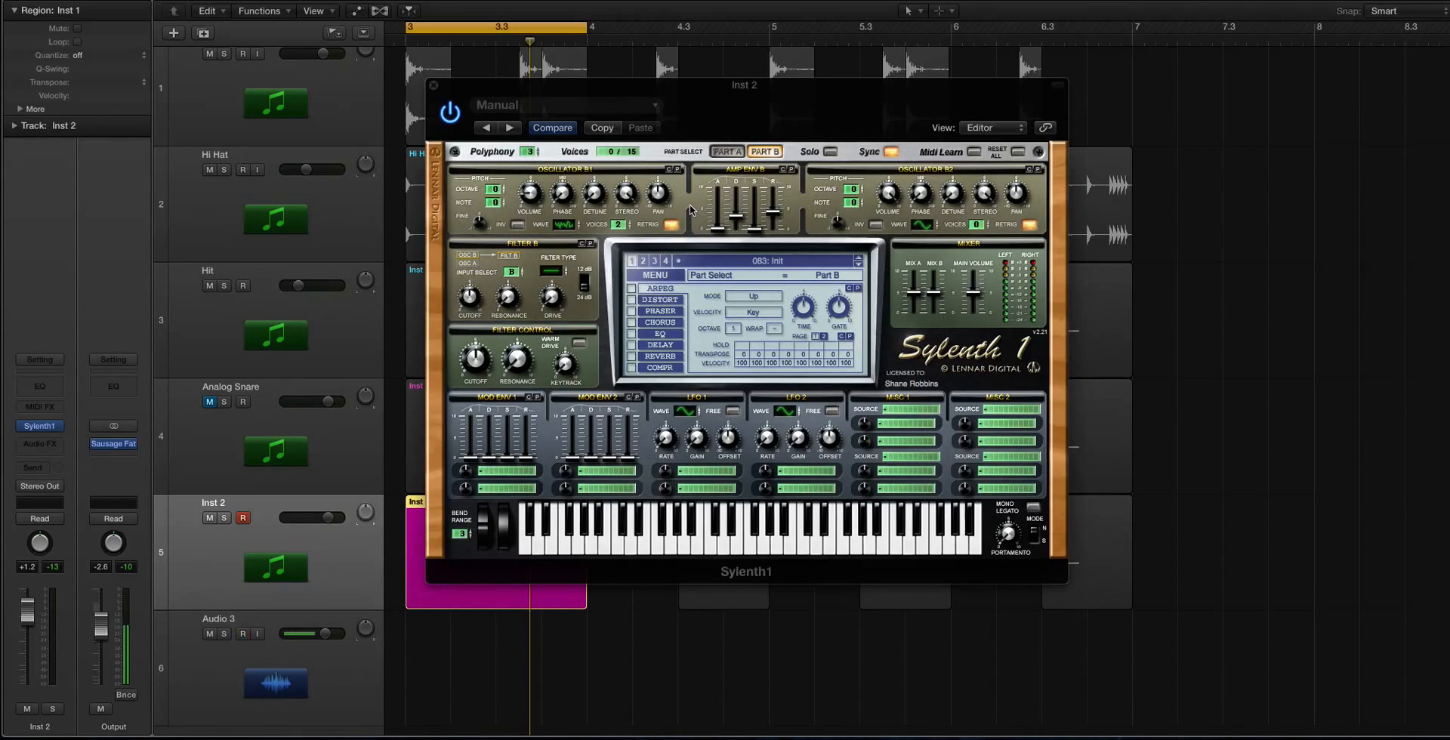
left_click(552, 270)
left_click(470, 299)
left_click_drag(475, 297, 477, 301)
left_click(560, 295)
left_click_drag(558, 284, 558, 284)
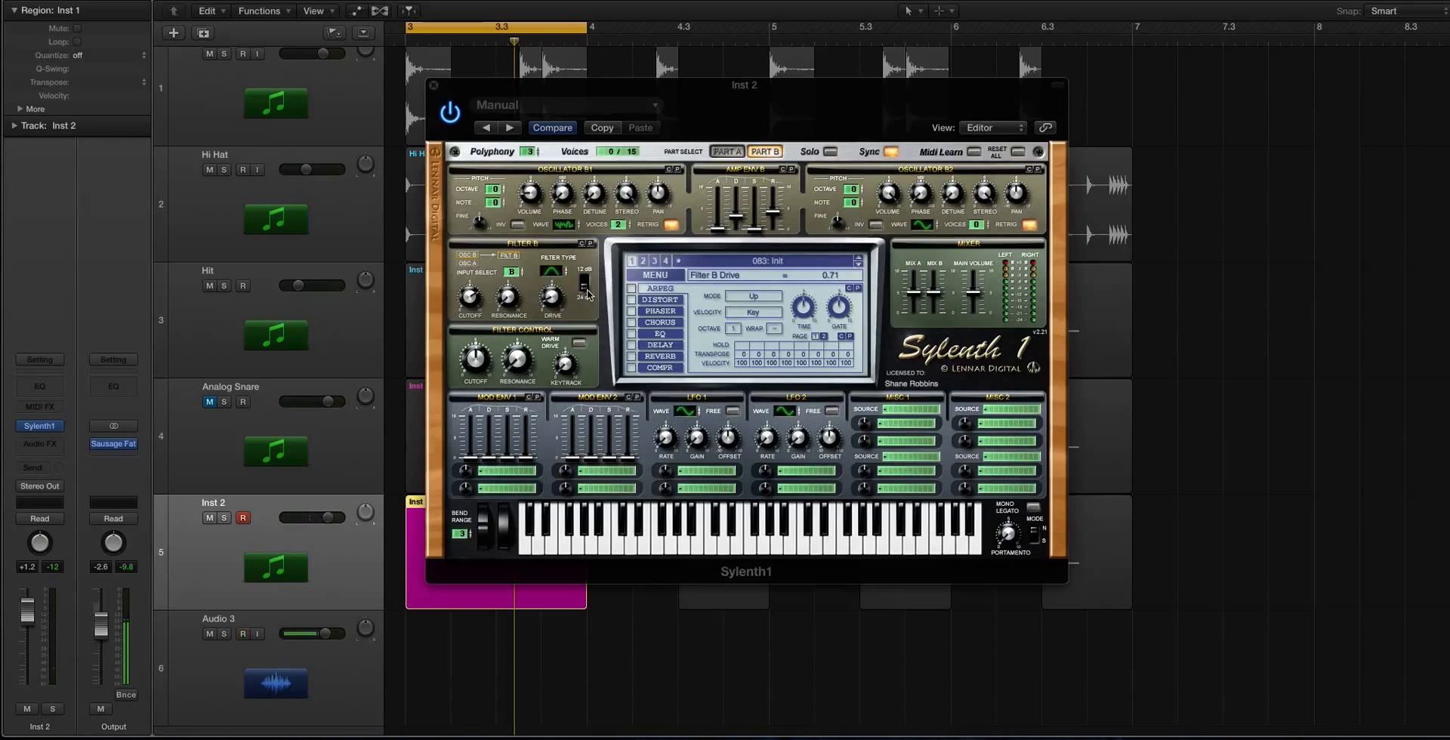
- Turn on Warm Drive in the filter control section and set the filter control cutoff to 35.19 Hz
left_click(585, 295)
left_click(579, 344)
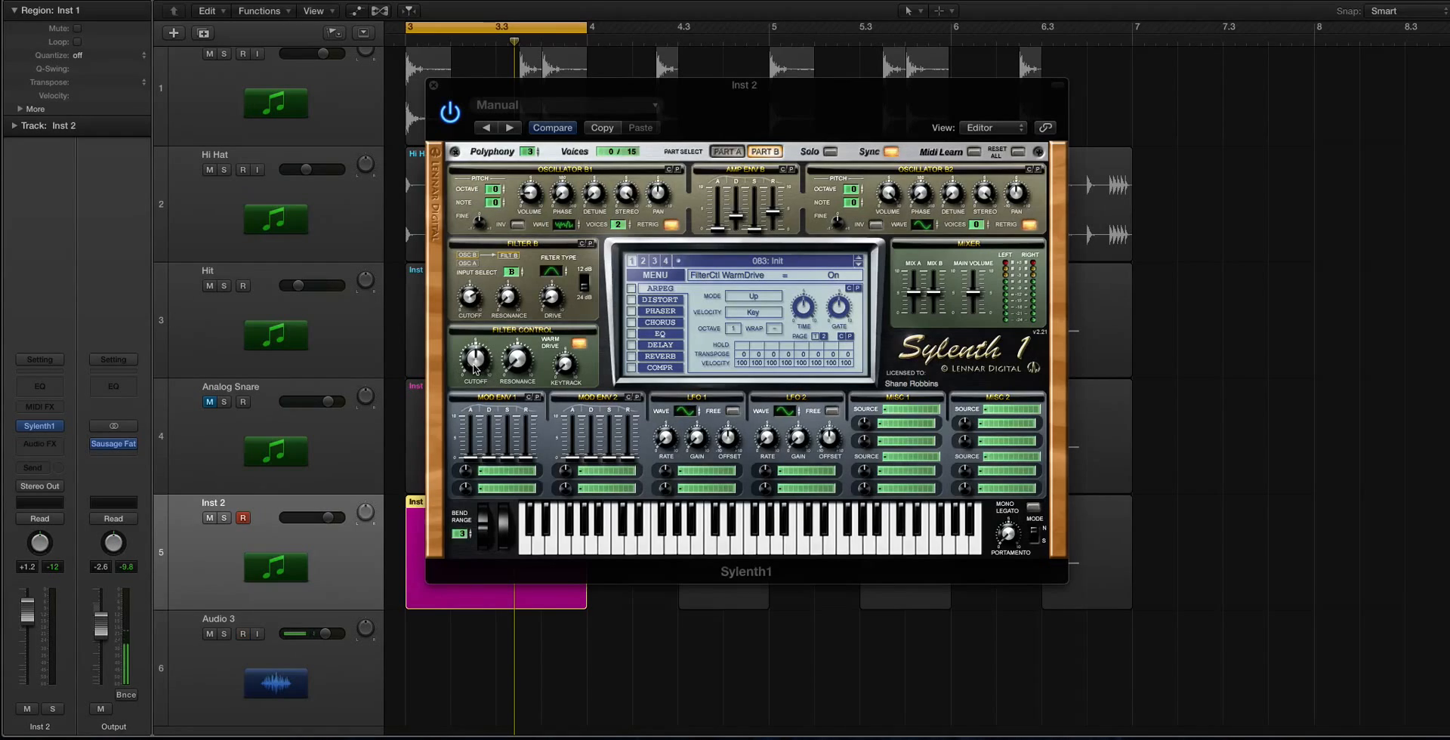
left_click_drag(474, 368, 475, 393)
left_click_drag(475, 393, 476, 358)
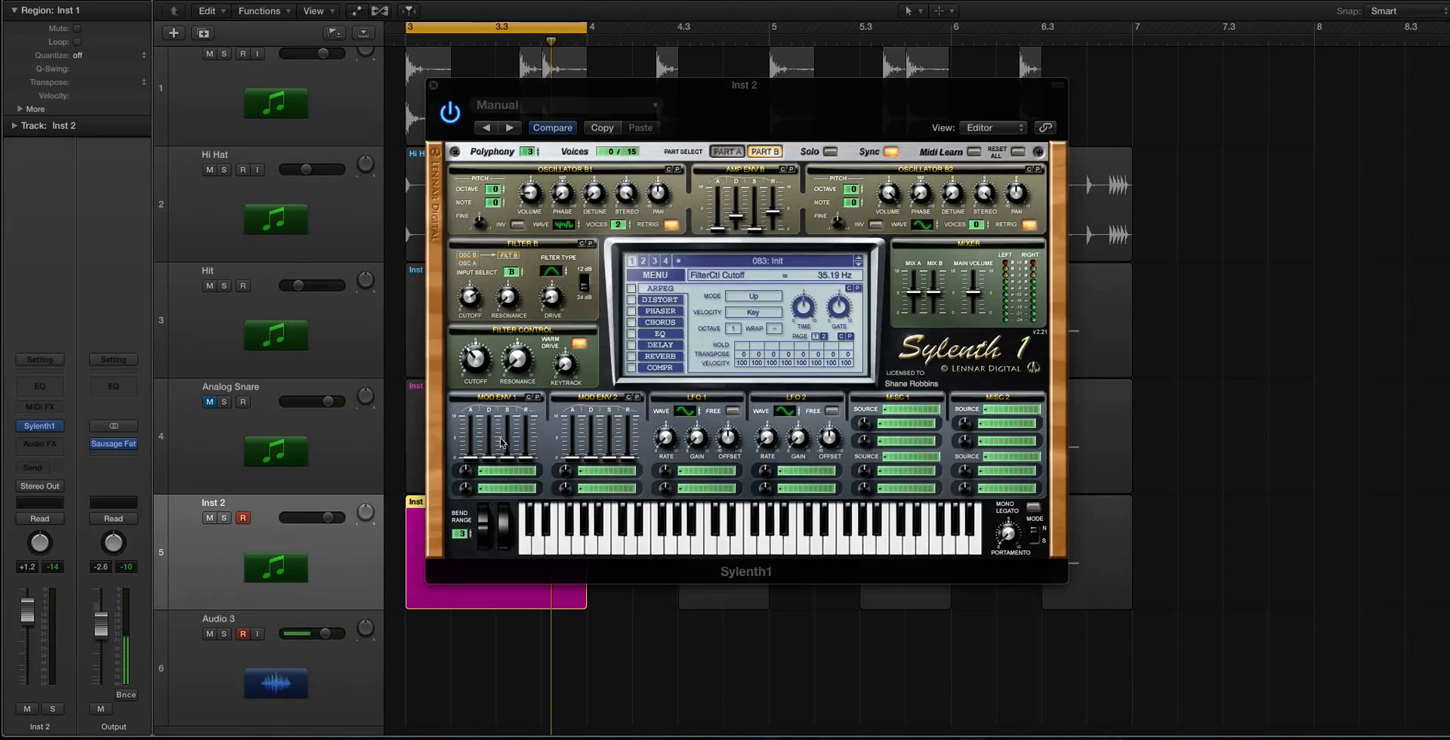
- Route Mod Env 1 to Cutoff AB and Pitch AB, and set its decay to 1.09
left_click(507, 468)
left_click(506, 470)
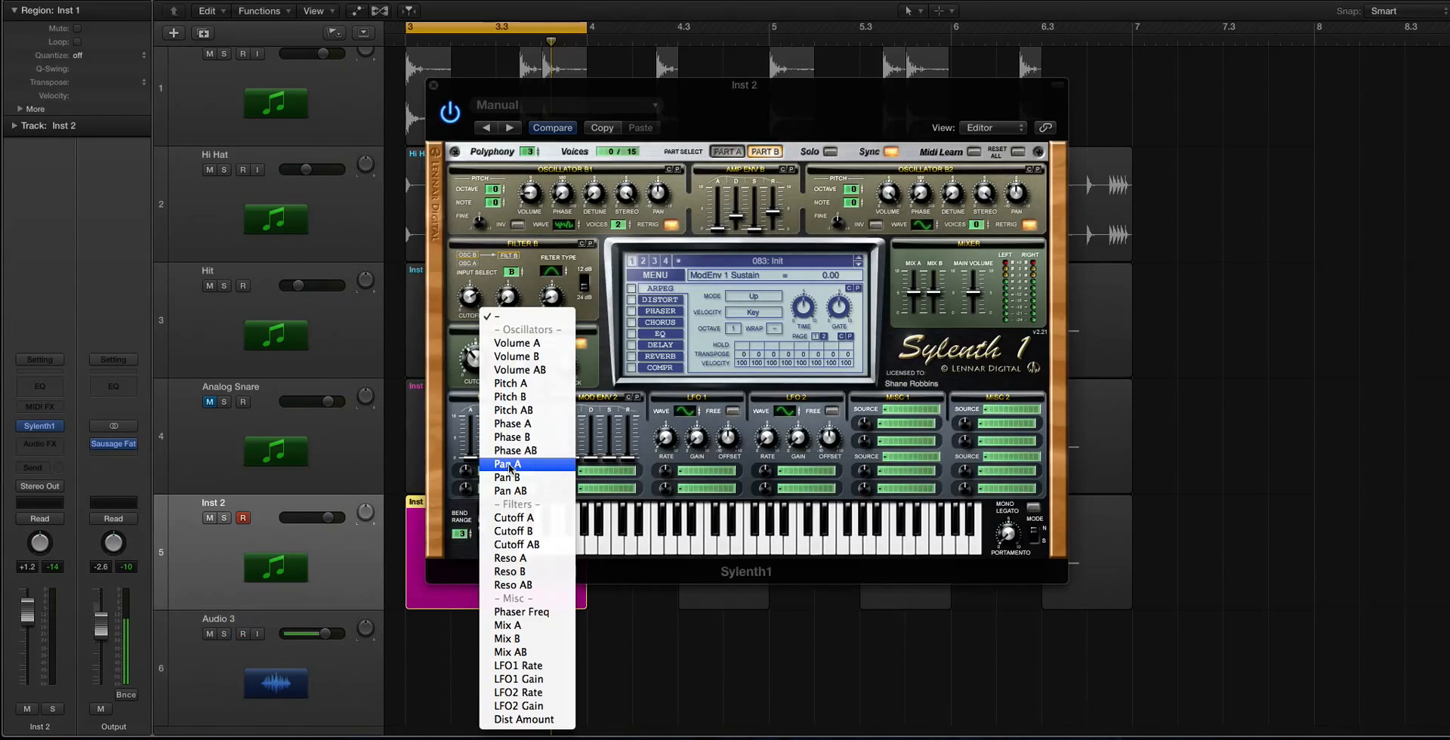
left_click(520, 544)
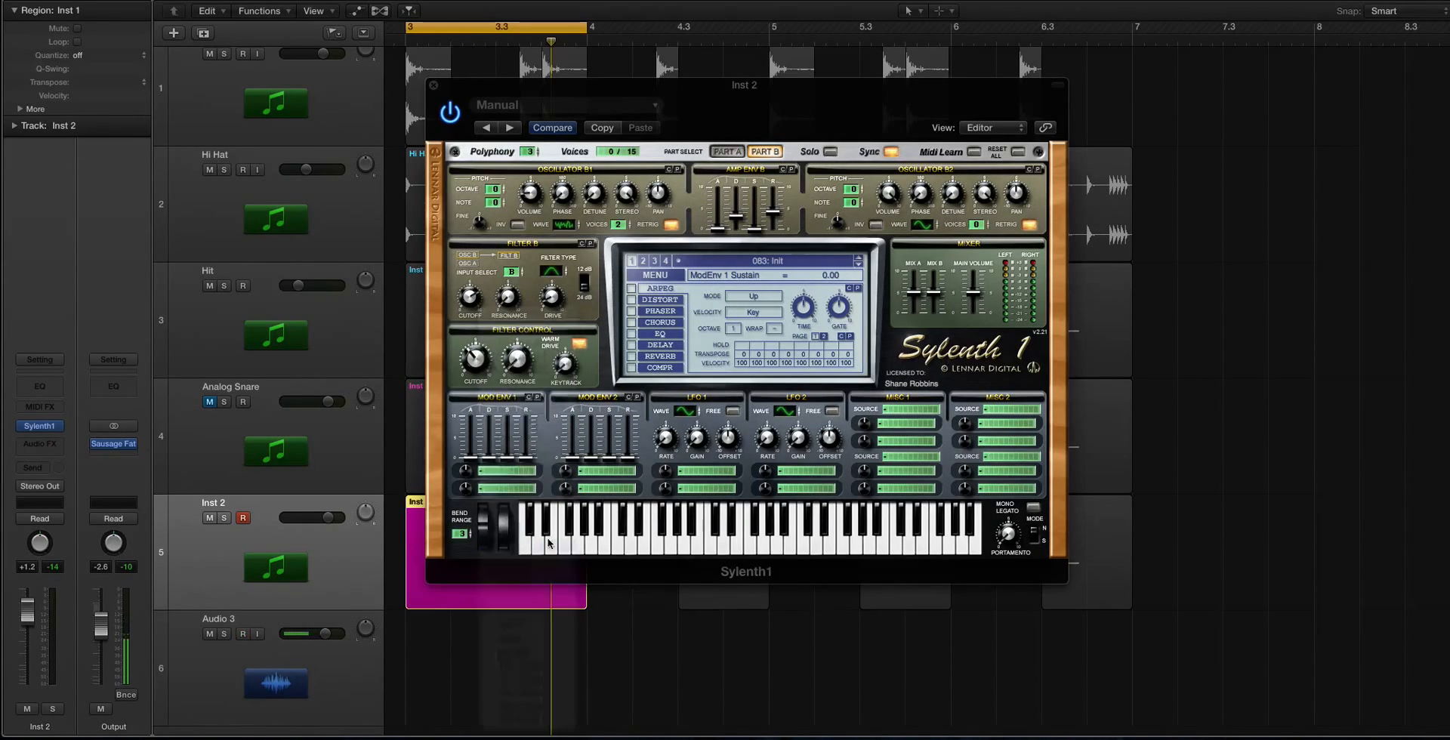
left_click(487, 459)
left_click_drag(488, 457, 487, 449)
left_click(490, 490)
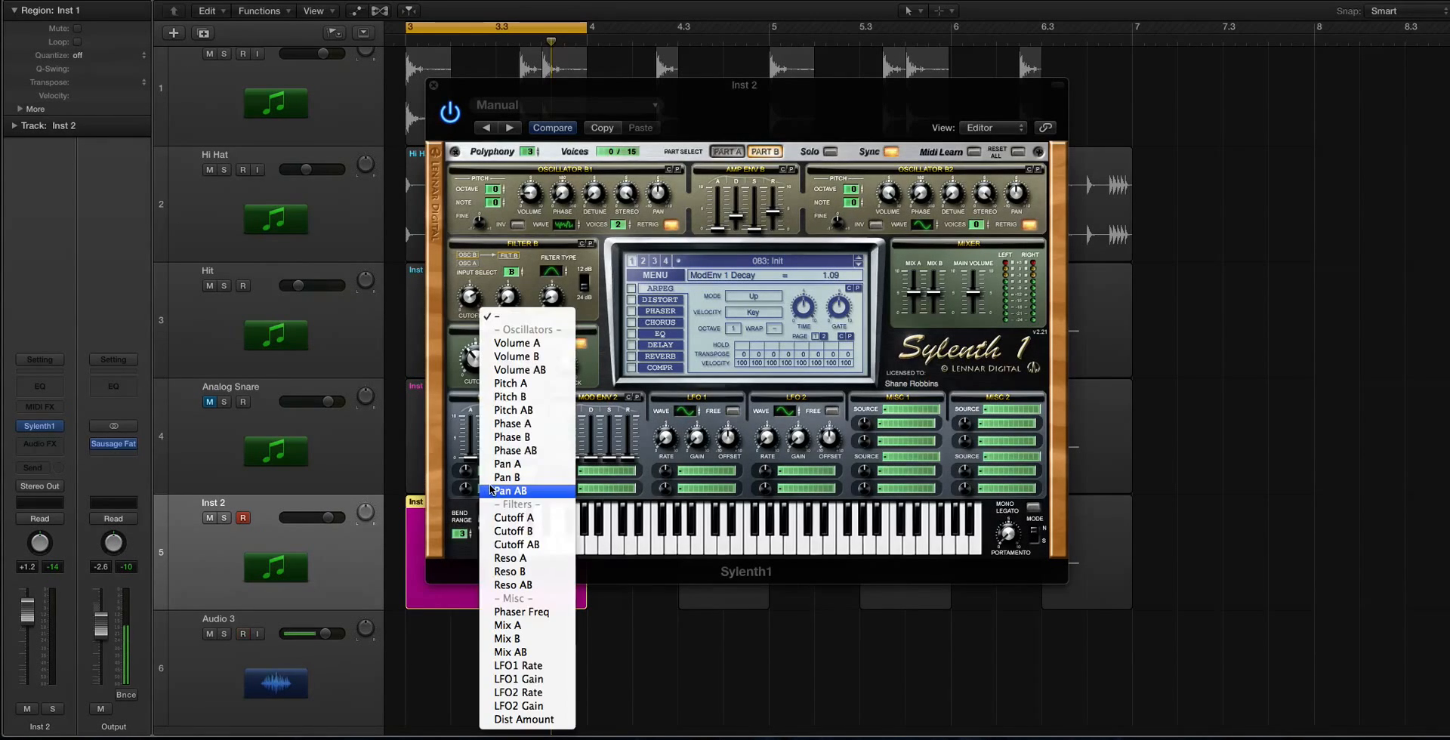
left_click(551, 409)
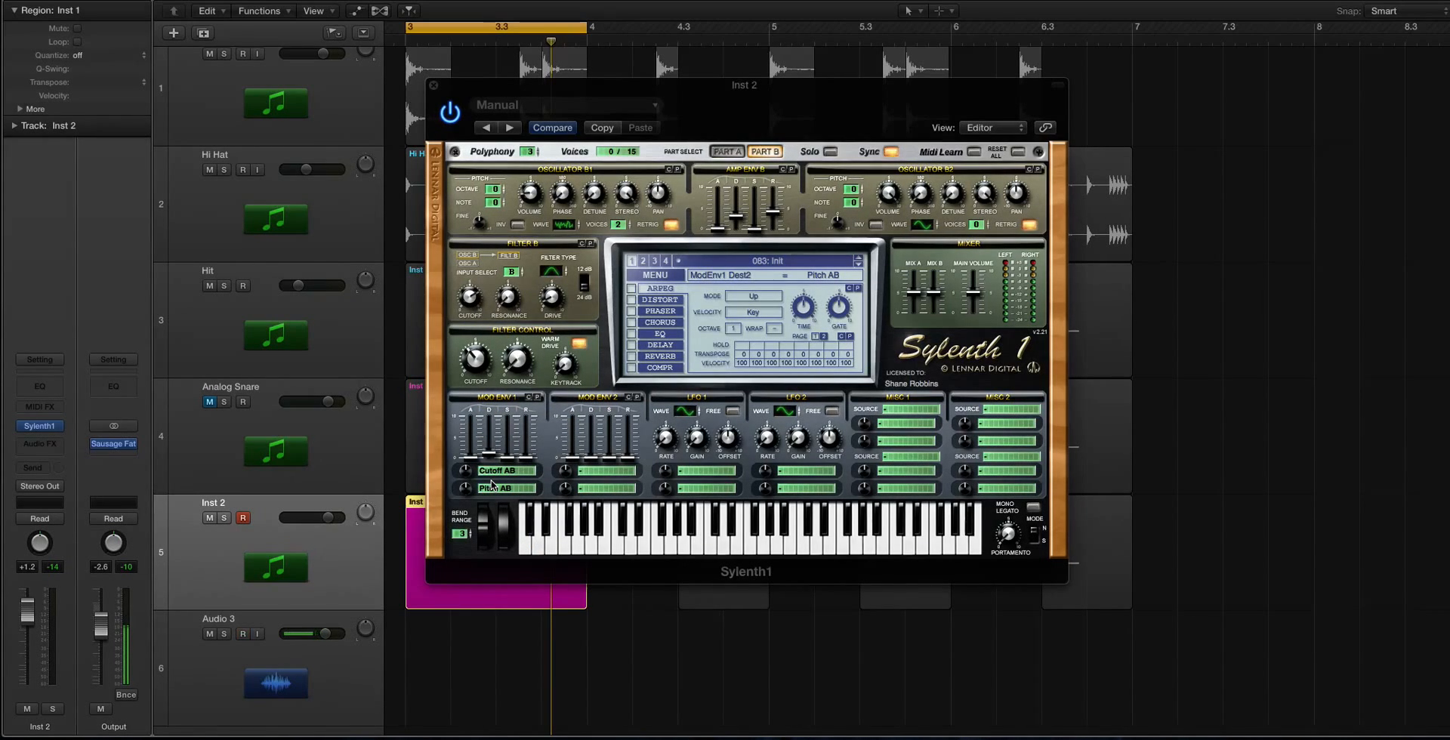
- Adjust the amount of Mod Env 1's Cutoff AB routing and switch LFO 1's waveform to square
left_click(464, 475)
scroll(466, 472, "down", 2)
left_click(698, 411)
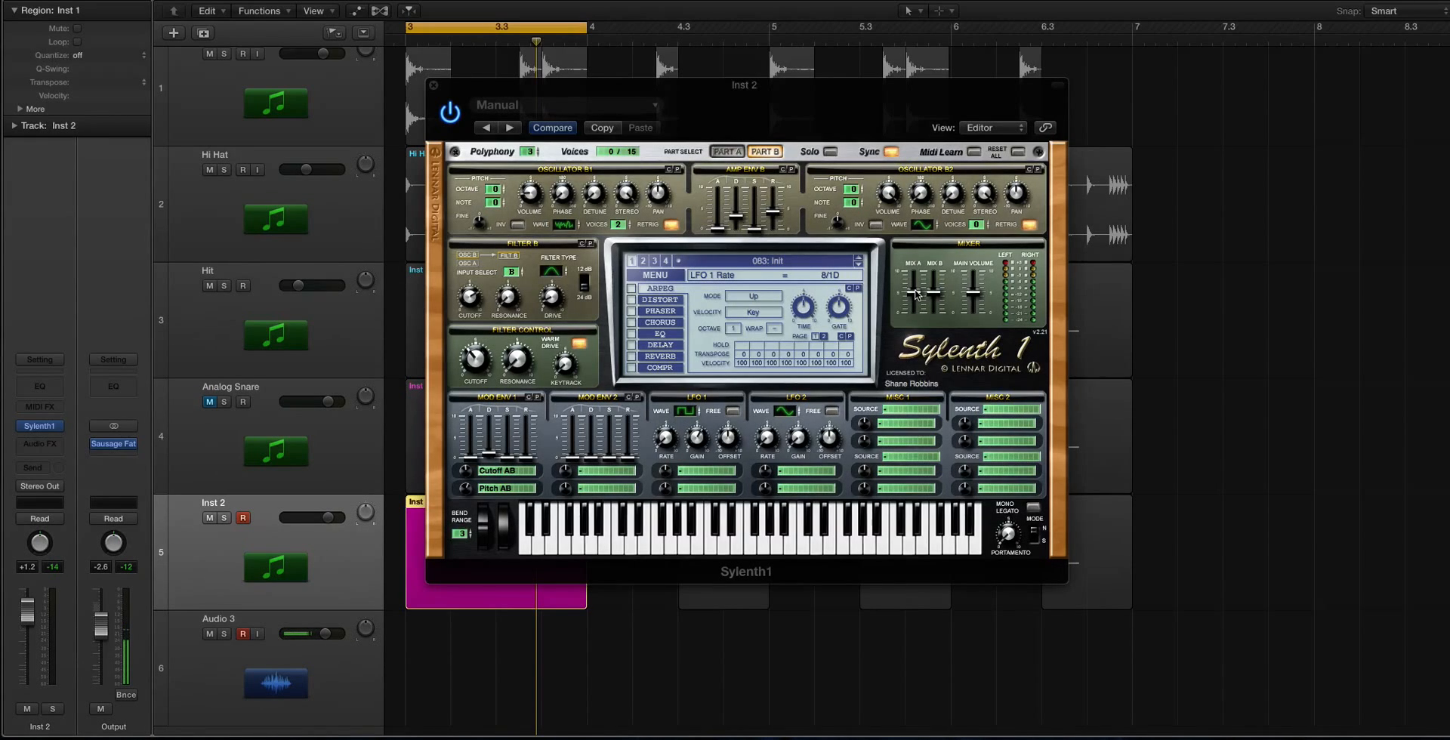
- In the synth's mixer, lower Mix B, set Mix A to 1.67 and raise the main volume to 6.38
left_click_drag(934, 293, 934, 308)
mouse_move(908, 301)
left_mouse_down()
mouse_move(918, 333)
mouse_move(914, 308)
left_mouse_up()
key("space")
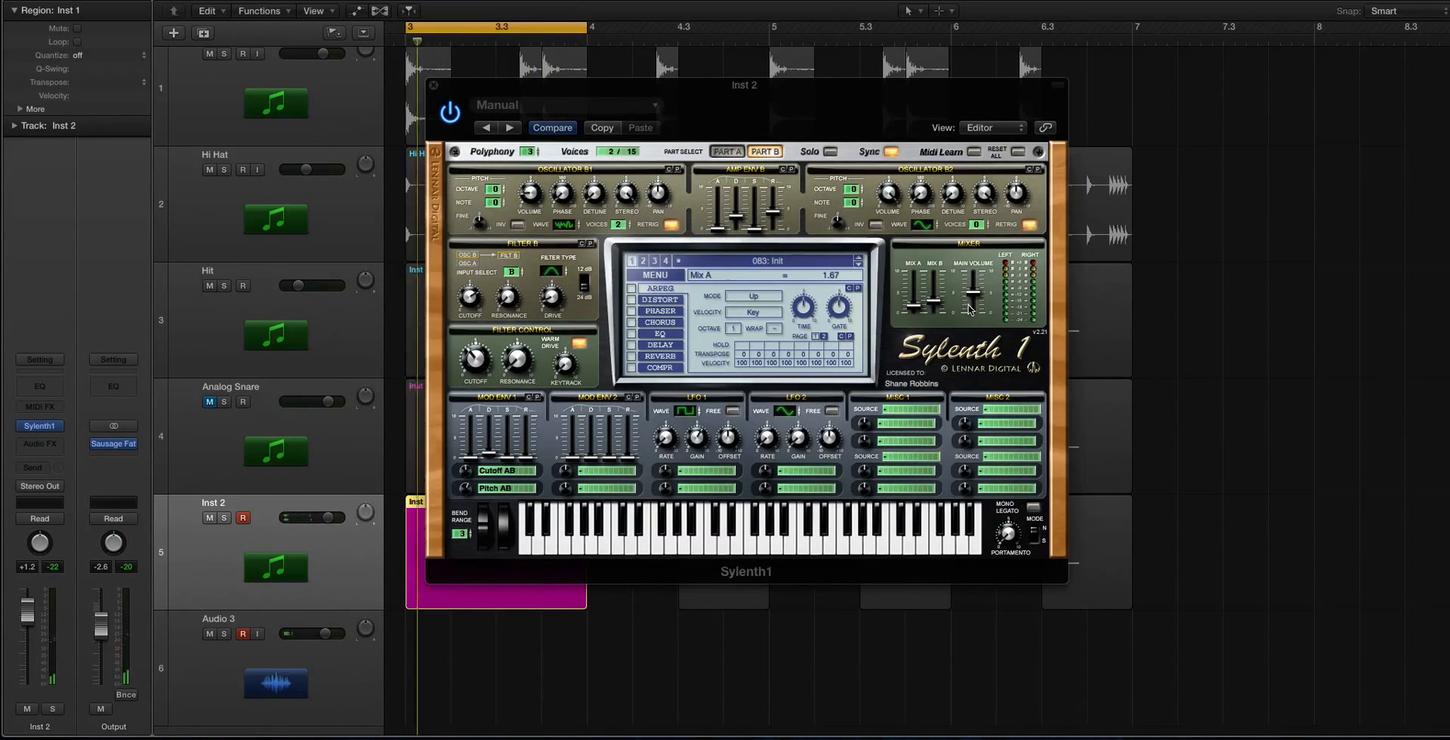
left_click_drag(974, 296, 974, 284)
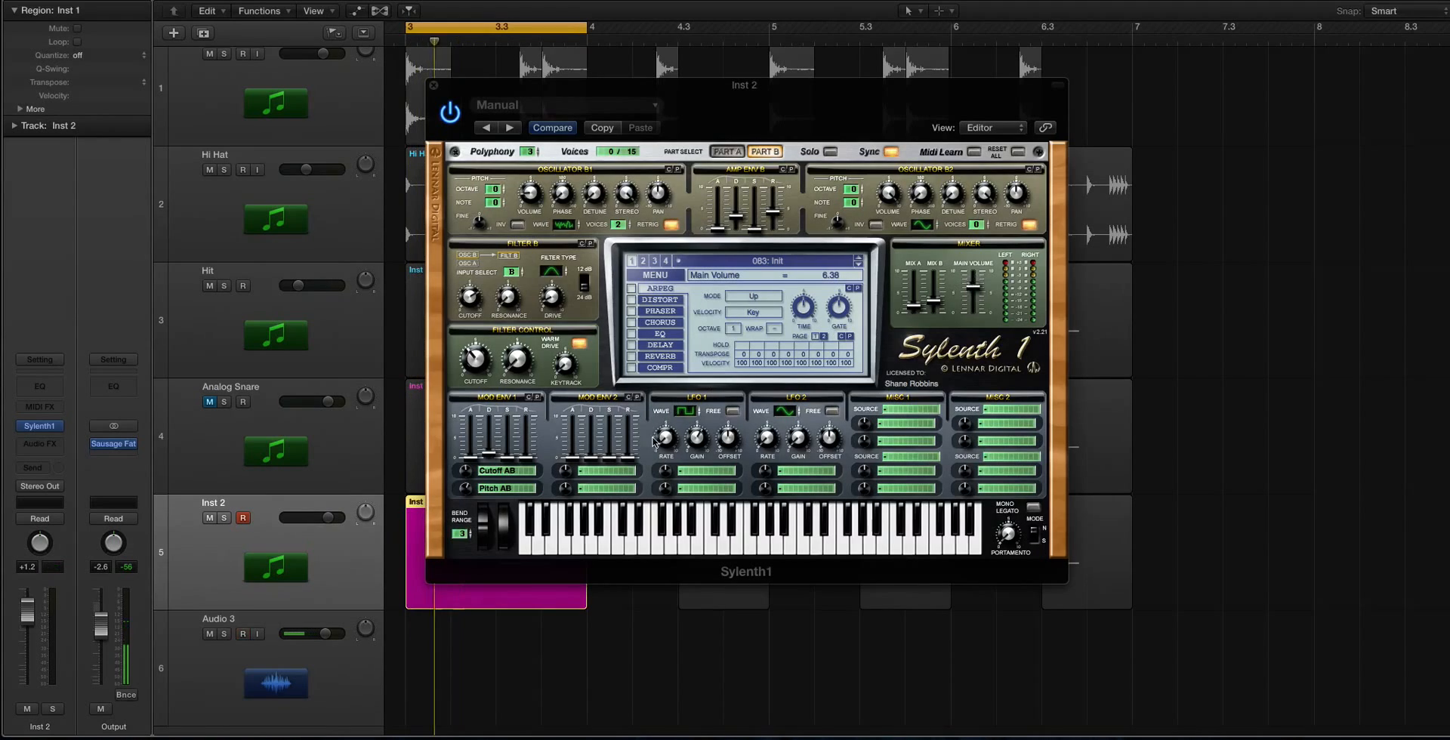
- Raise the Inst 2 channel's volume fader to +5.6 dB
scroll(499, 594, "up", 5)
scroll(485, 590, "left", 8)
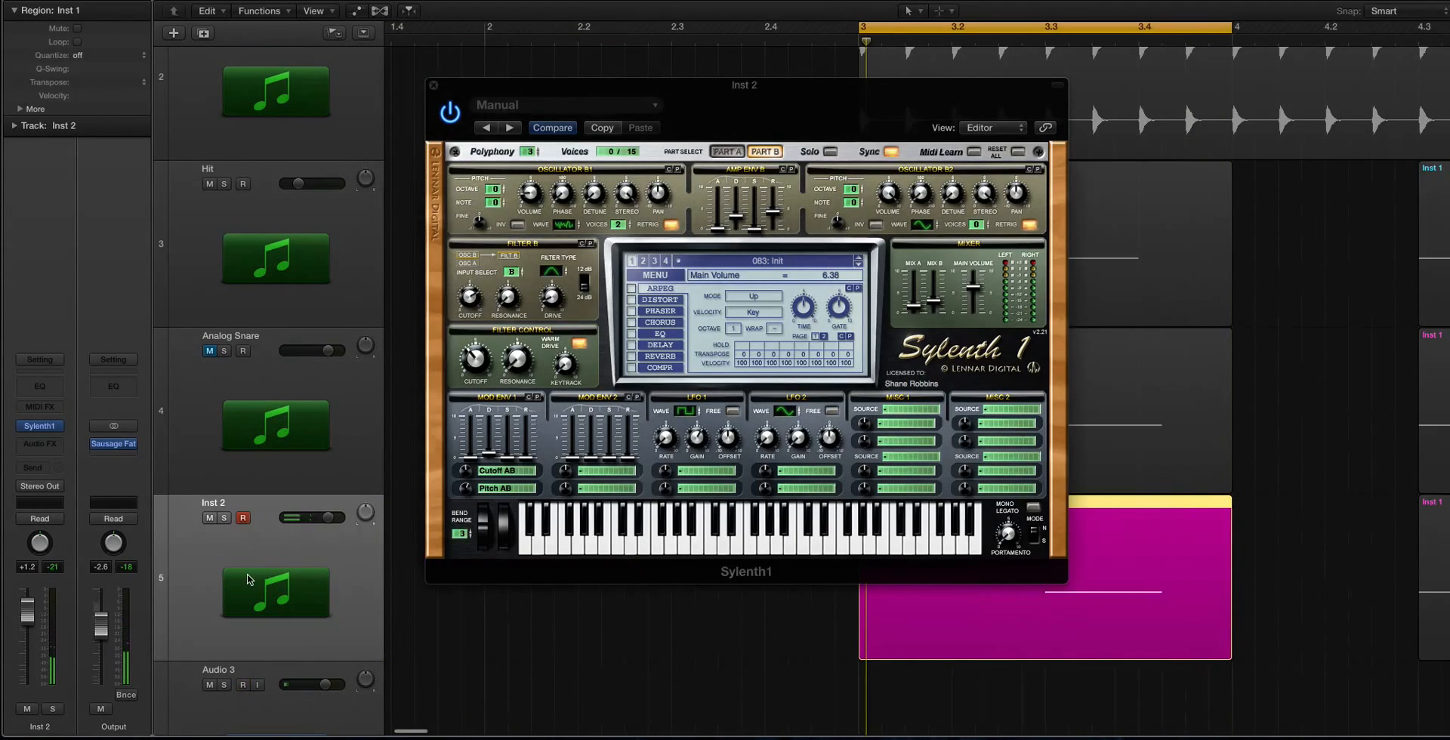
left_click_drag(27, 614, 27, 593)
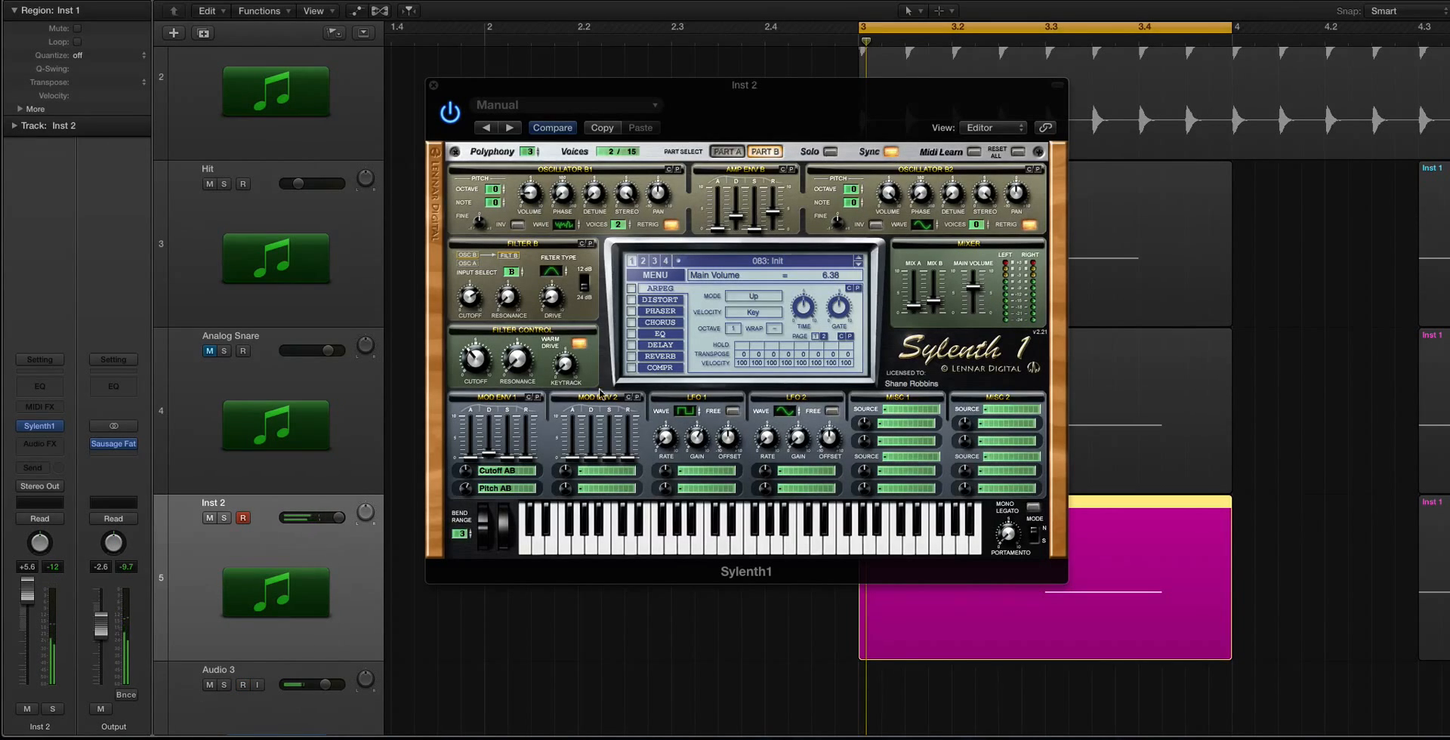
- Enable the synth's distortion effect, choose the Clip type and set its amount to 3.67
left_click(632, 300)
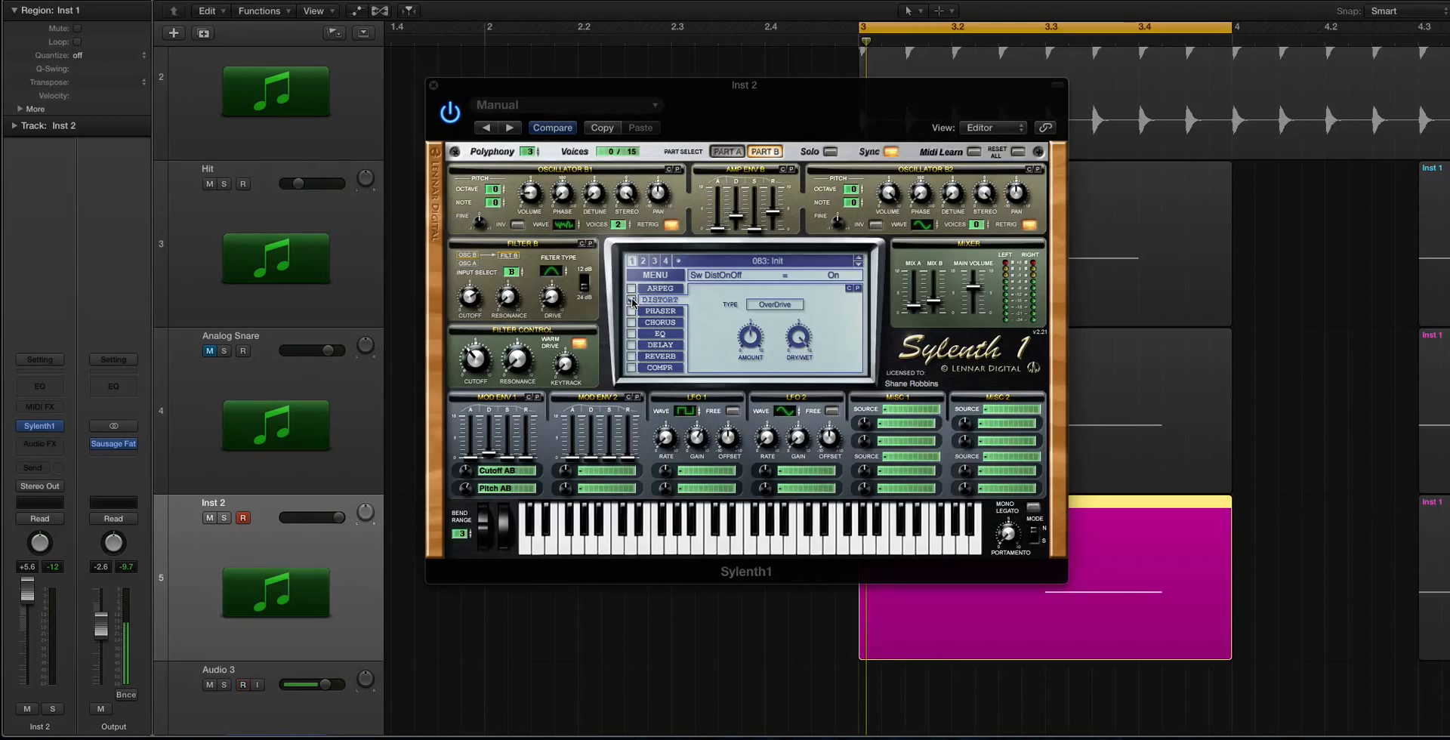
left_click(763, 305)
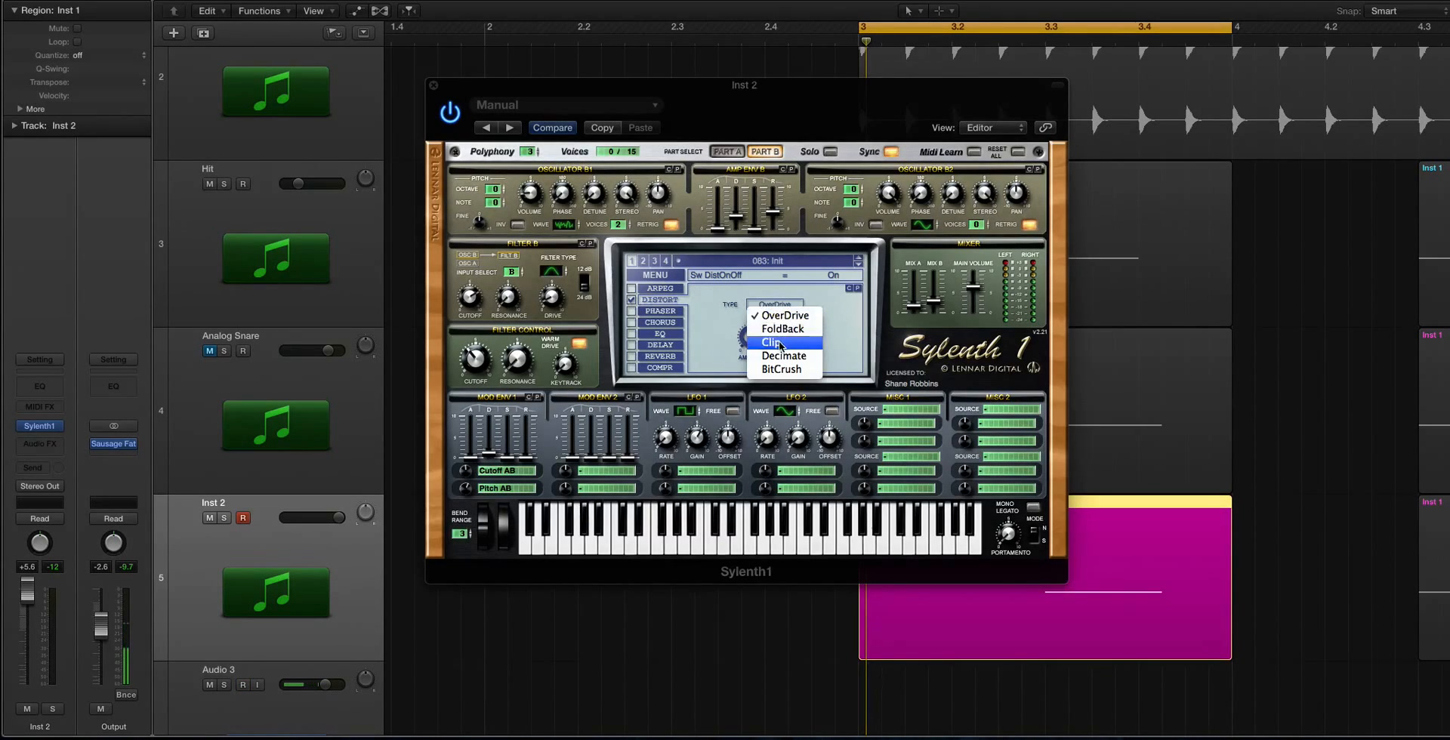
left_click(750, 337)
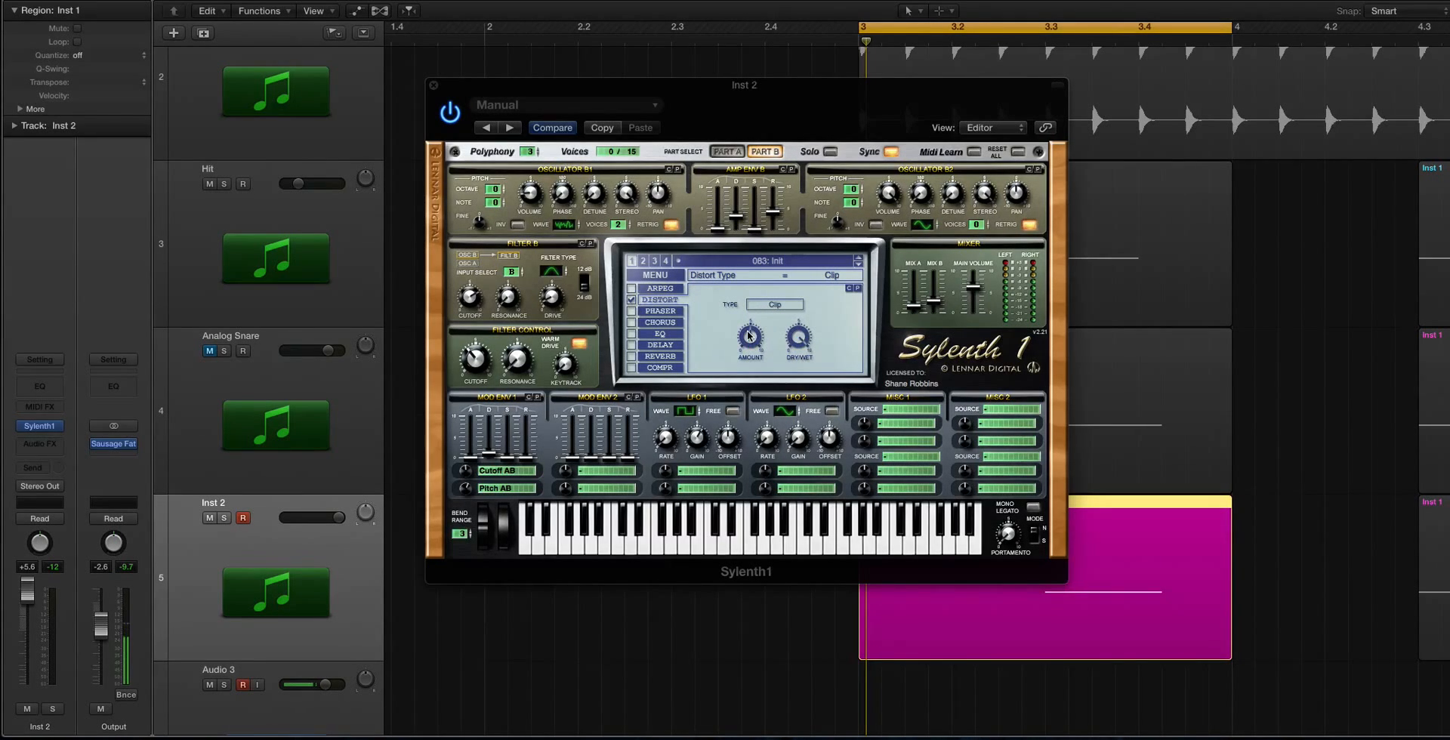
left_click(749, 335)
left_click_drag(749, 345, 750, 336)
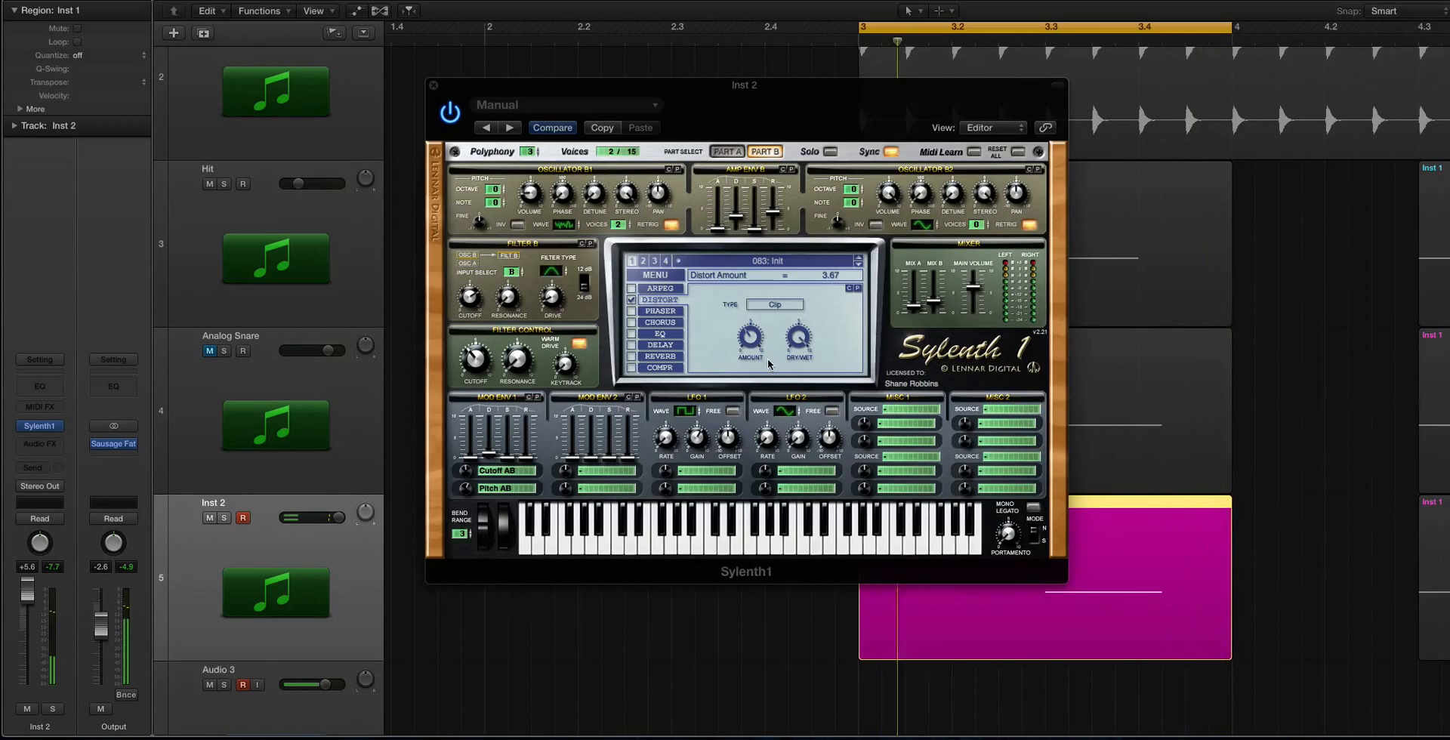
- Enable the synth's EQ and set its treble to 11.14 dB and treble frequency to 1072.73 Hz
left_click(658, 335)
left_click(631, 333)
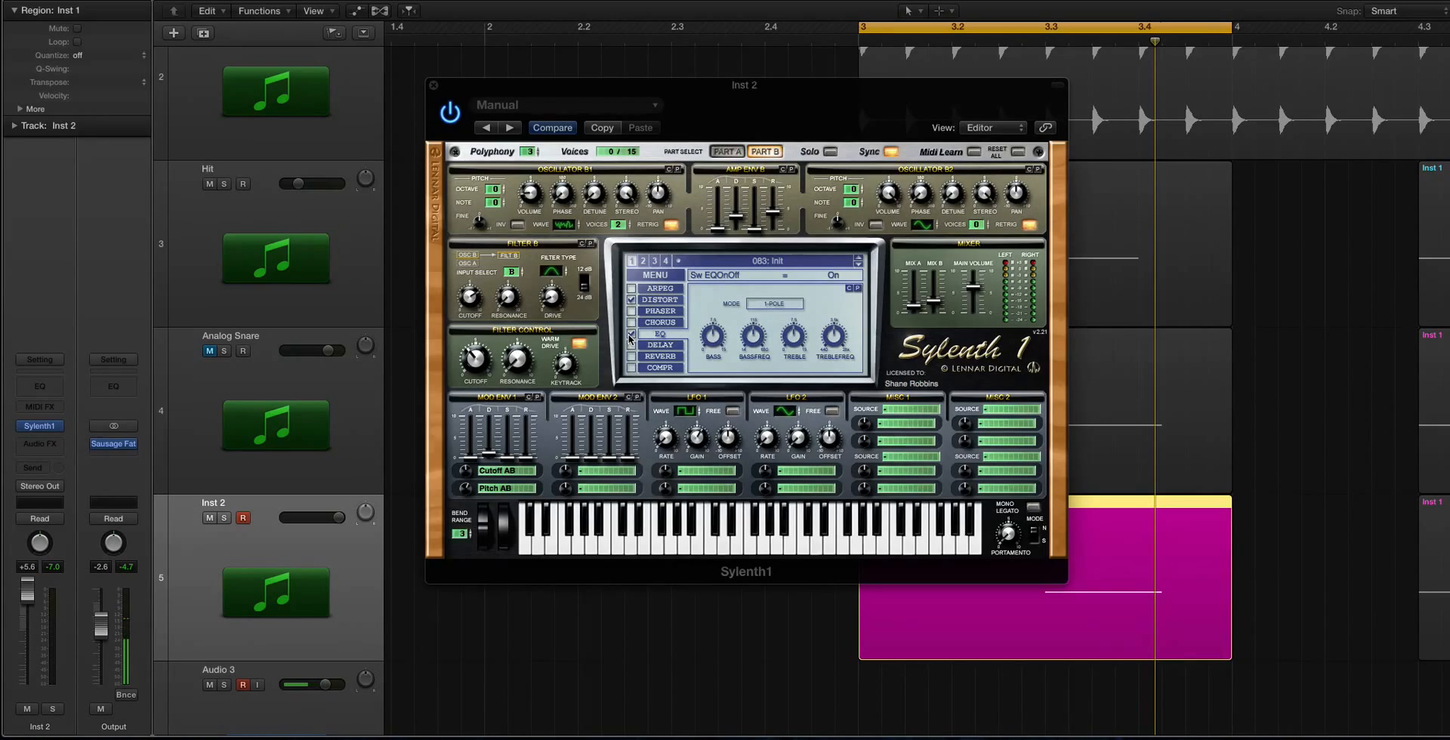
left_click(715, 339)
left_click_drag(793, 337, 798, 317)
left_click_drag(803, 327, 800, 321)
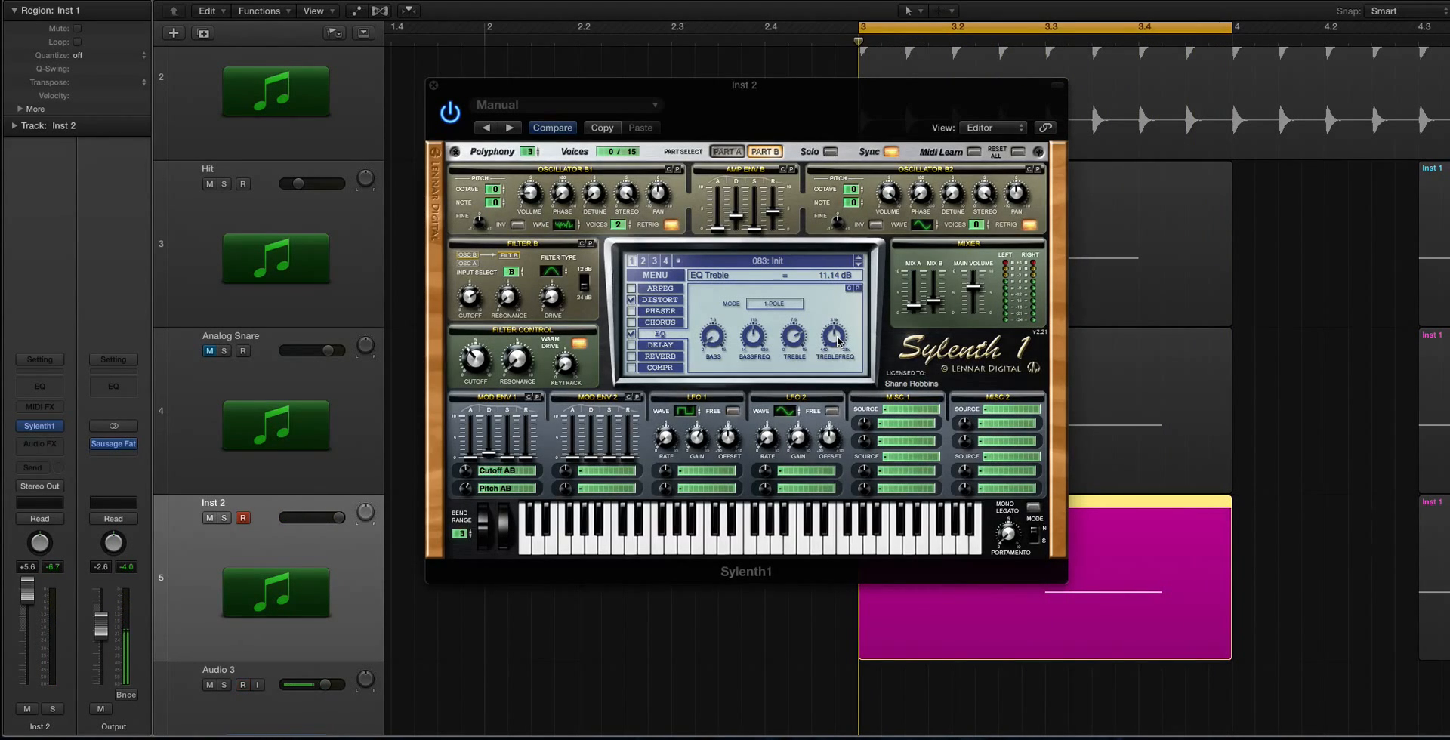
left_click_drag(838, 341, 833, 370)
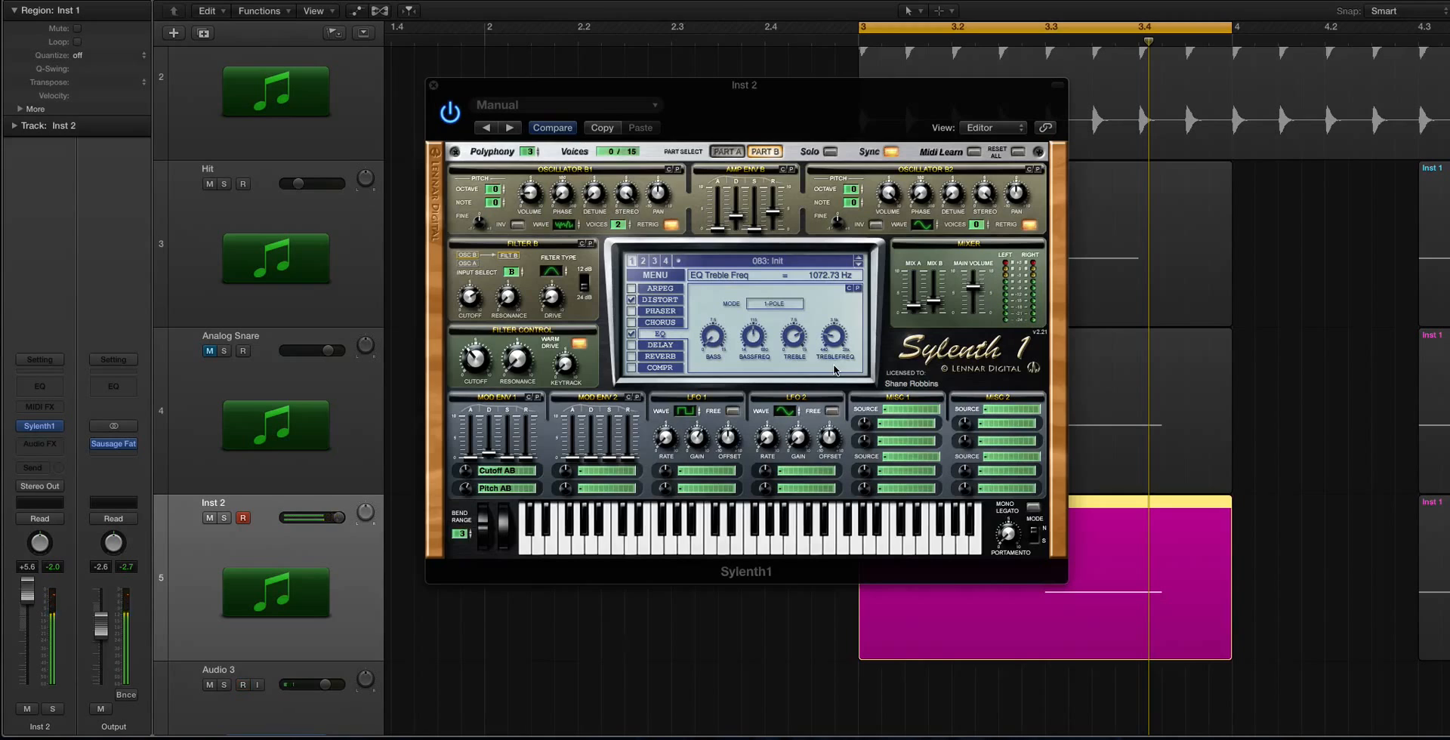
- Compare the snare with the EQ and distortion bypassed, and turn both effects back on
left_click(631, 334)
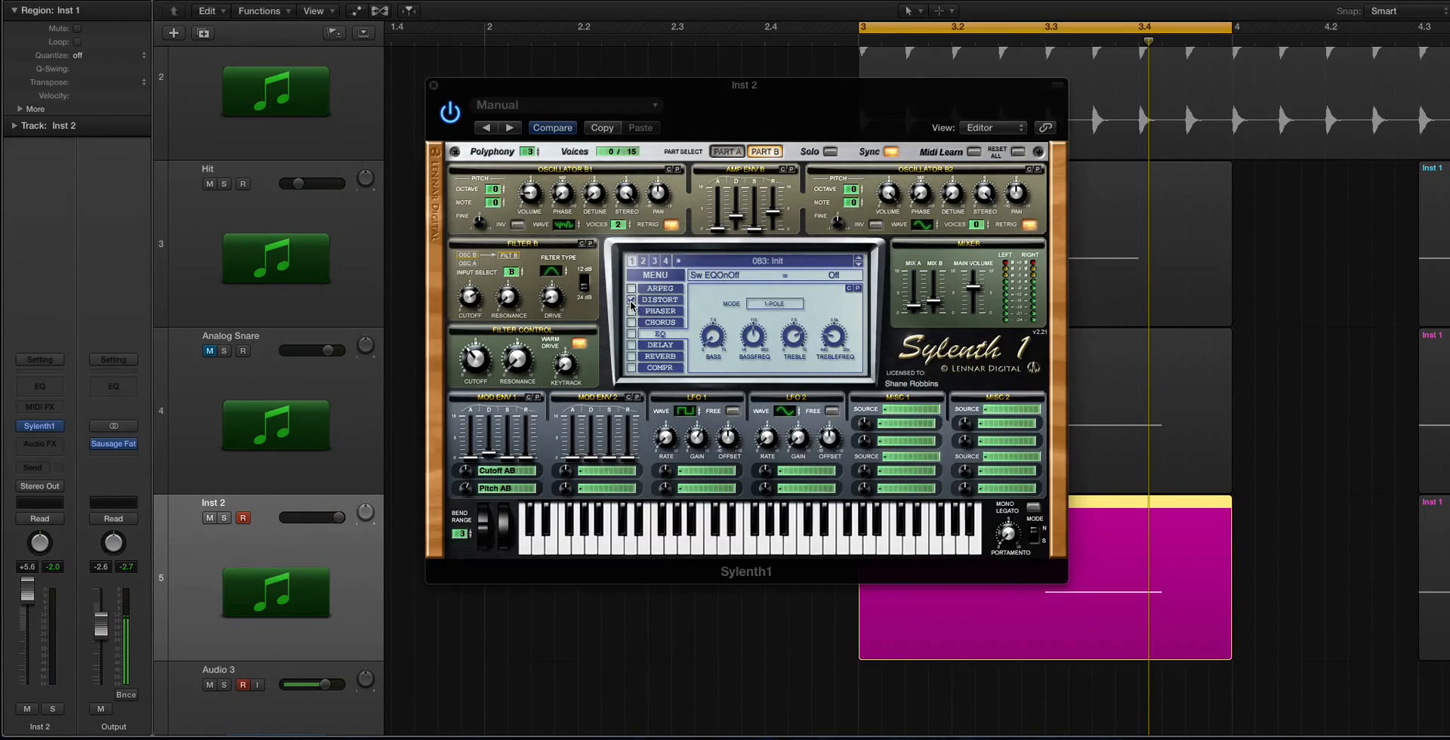
left_click(630, 300)
left_click(631, 300)
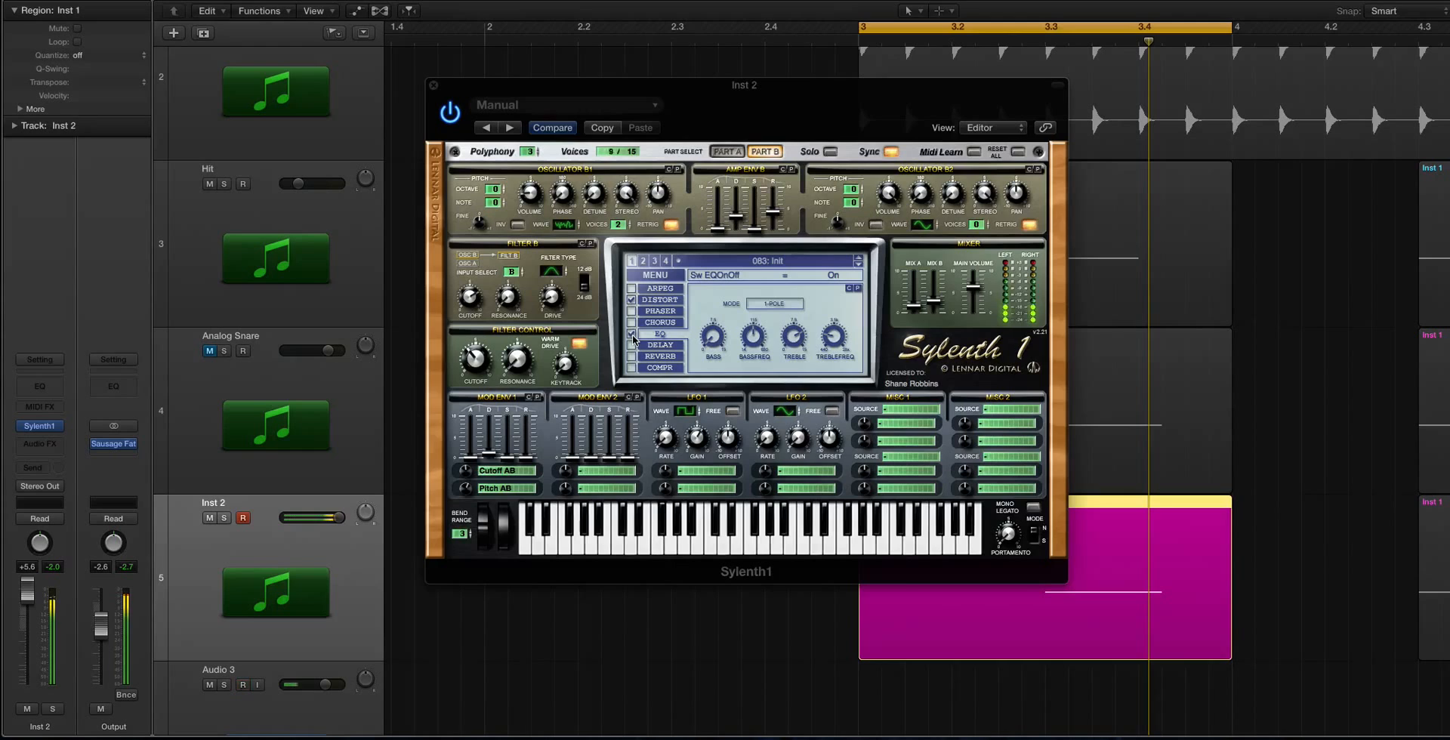
left_click(632, 334)
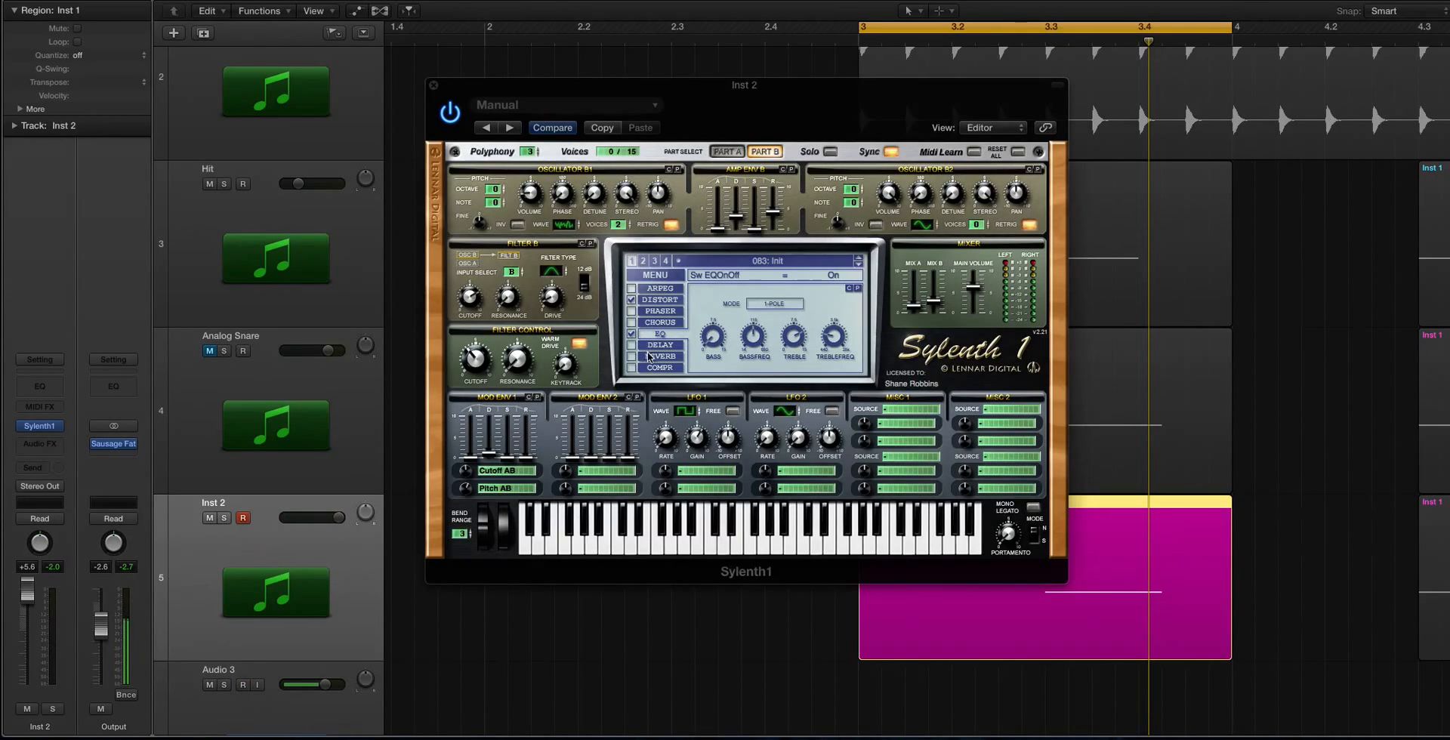
- Enable the synth's compressor and set its ratio to 6.31:1, threshold to -26.29 dB and attack to 55.08 ms
left_click(632, 369)
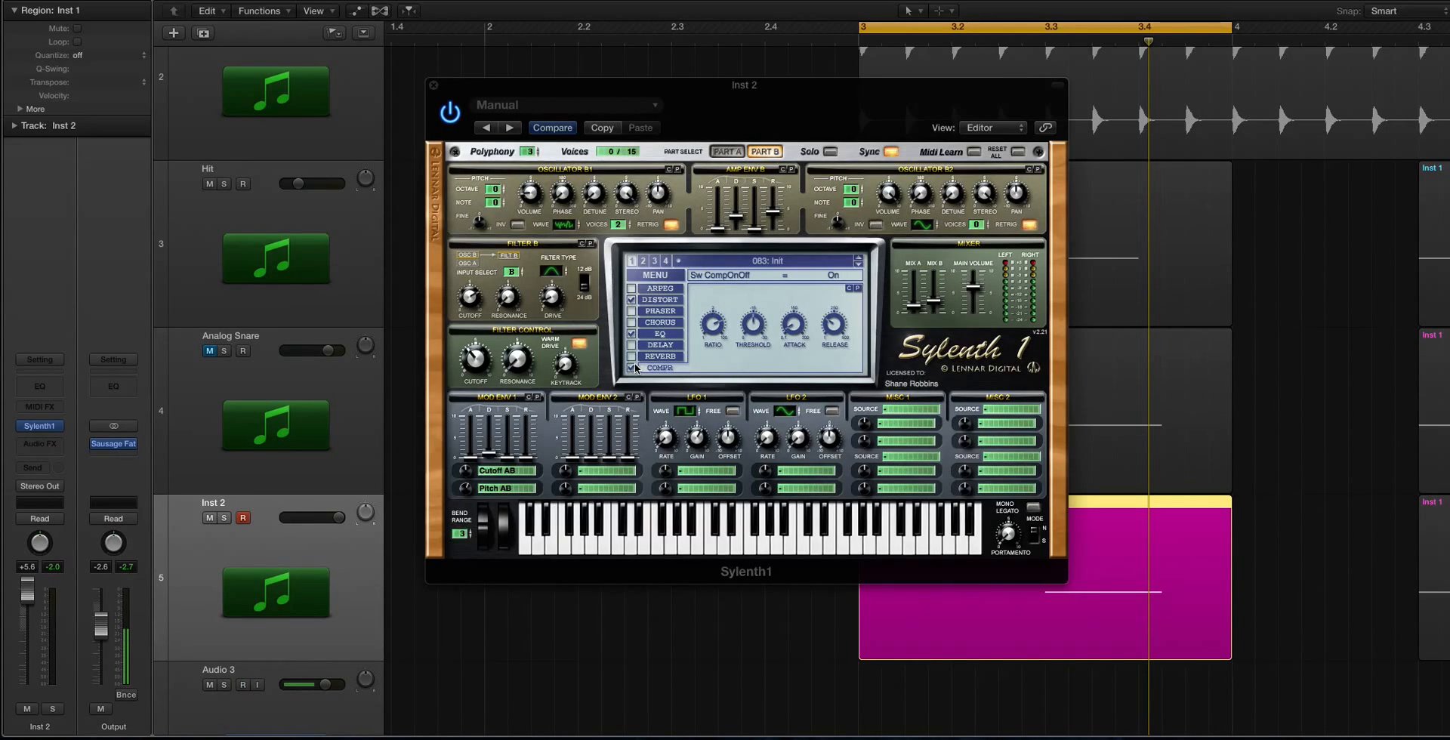
mouse_move(714, 326)
left_mouse_down()
mouse_move(707, 298)
mouse_move(708, 311)
left_mouse_up()
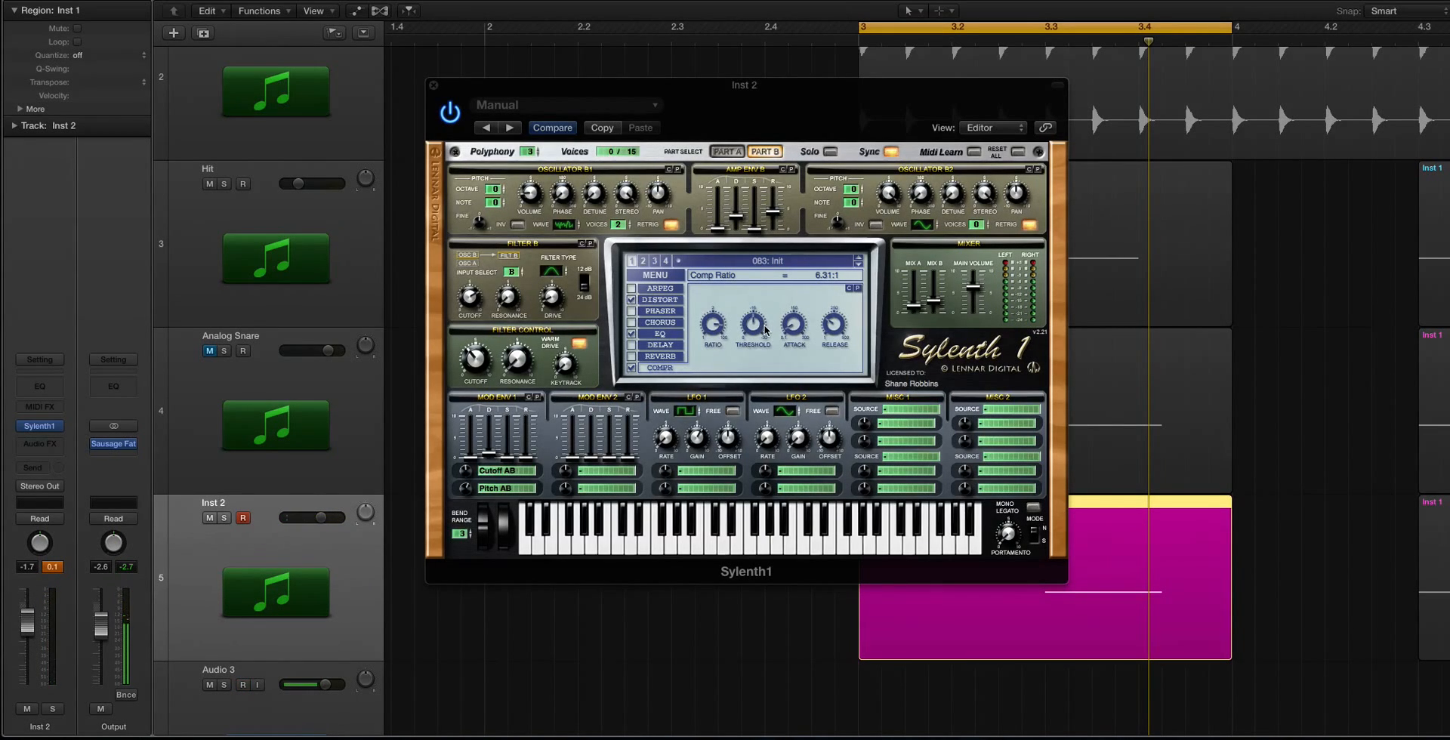
left_click_drag(766, 330, 755, 276)
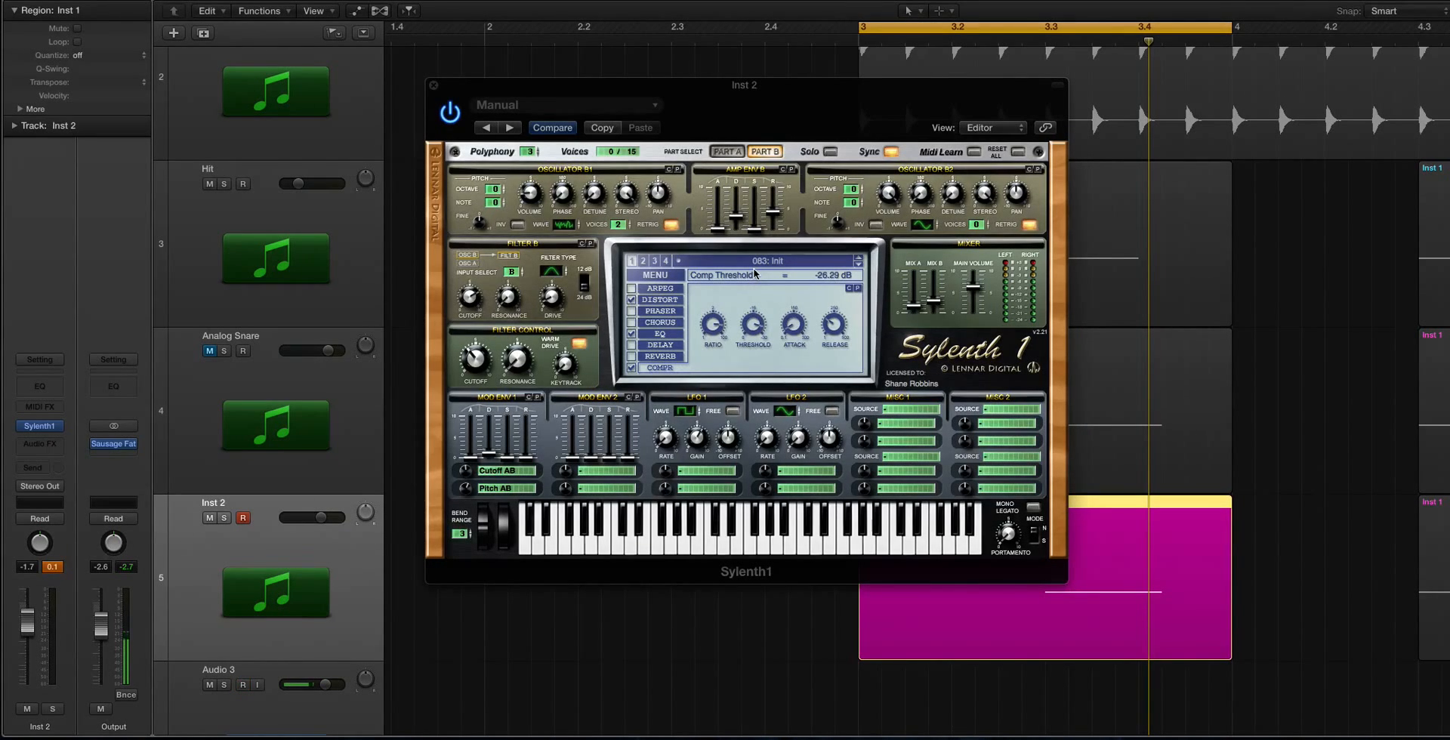
left_click_drag(792, 325, 791, 306)
left_click_drag(792, 320, 794, 321)
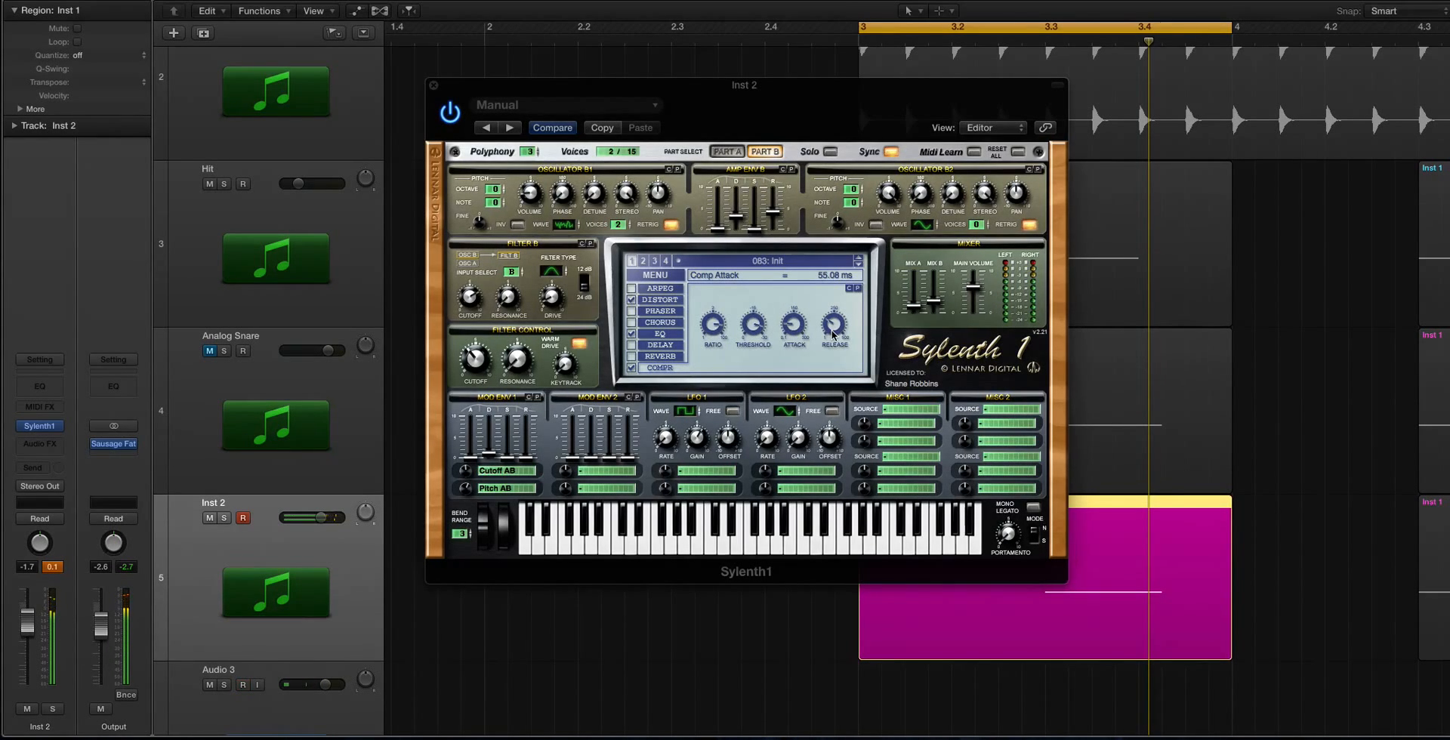
- Set the compressor's release to 60.40 ms and close the synth window
left_click_drag(831, 335, 830, 357)
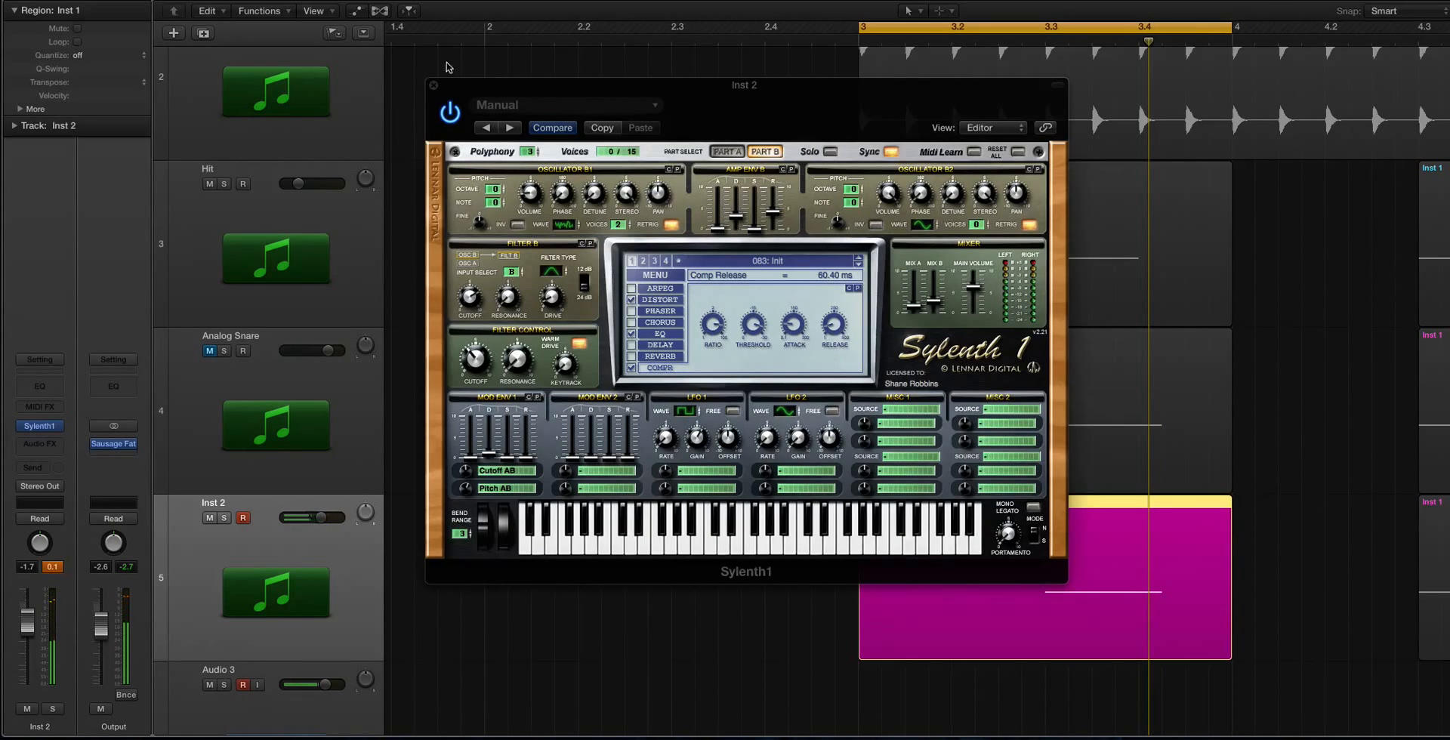
left_click(434, 84)
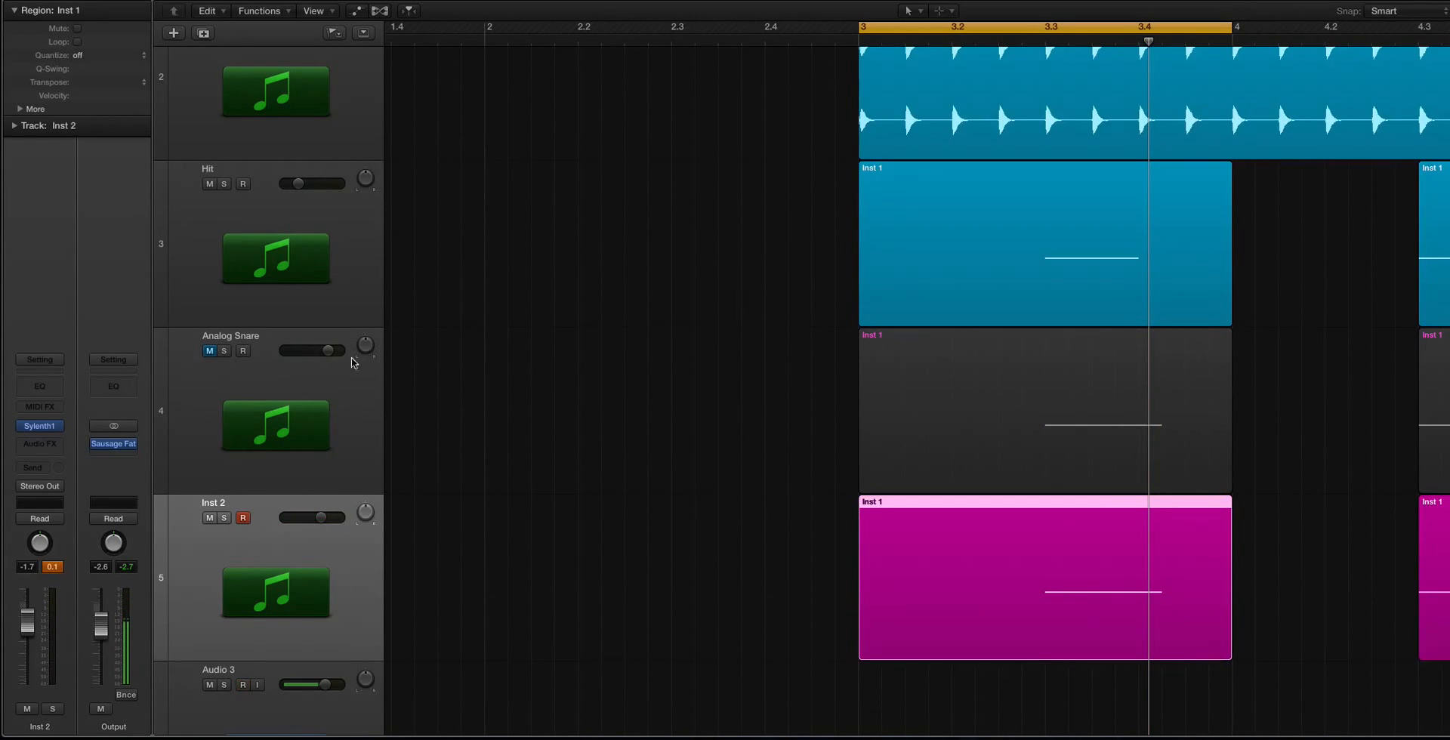
- Raise the Inst 2 track's volume to +3.4 dB against the full drum loop, select that track and stop playback
left_click(223, 204)
key("super+Up")
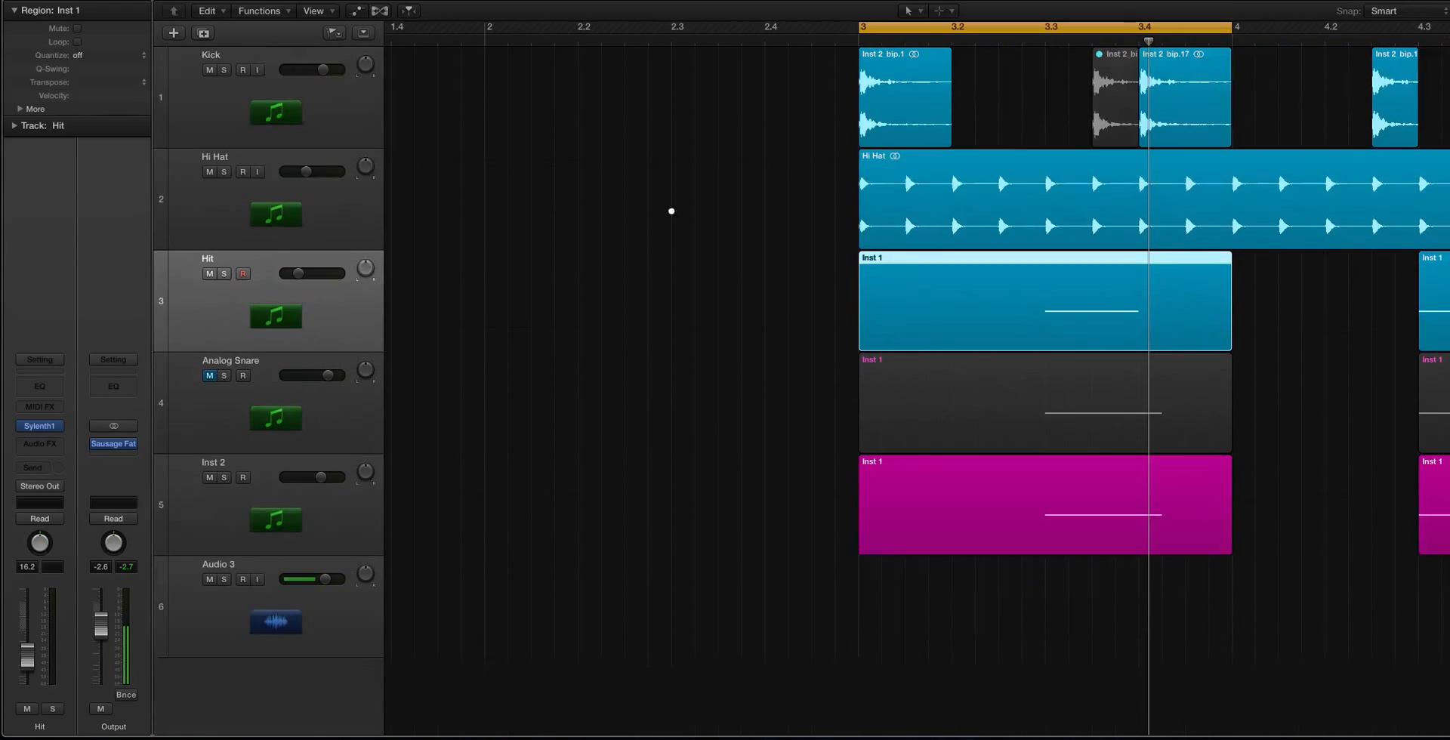
left_click(1114, 91)
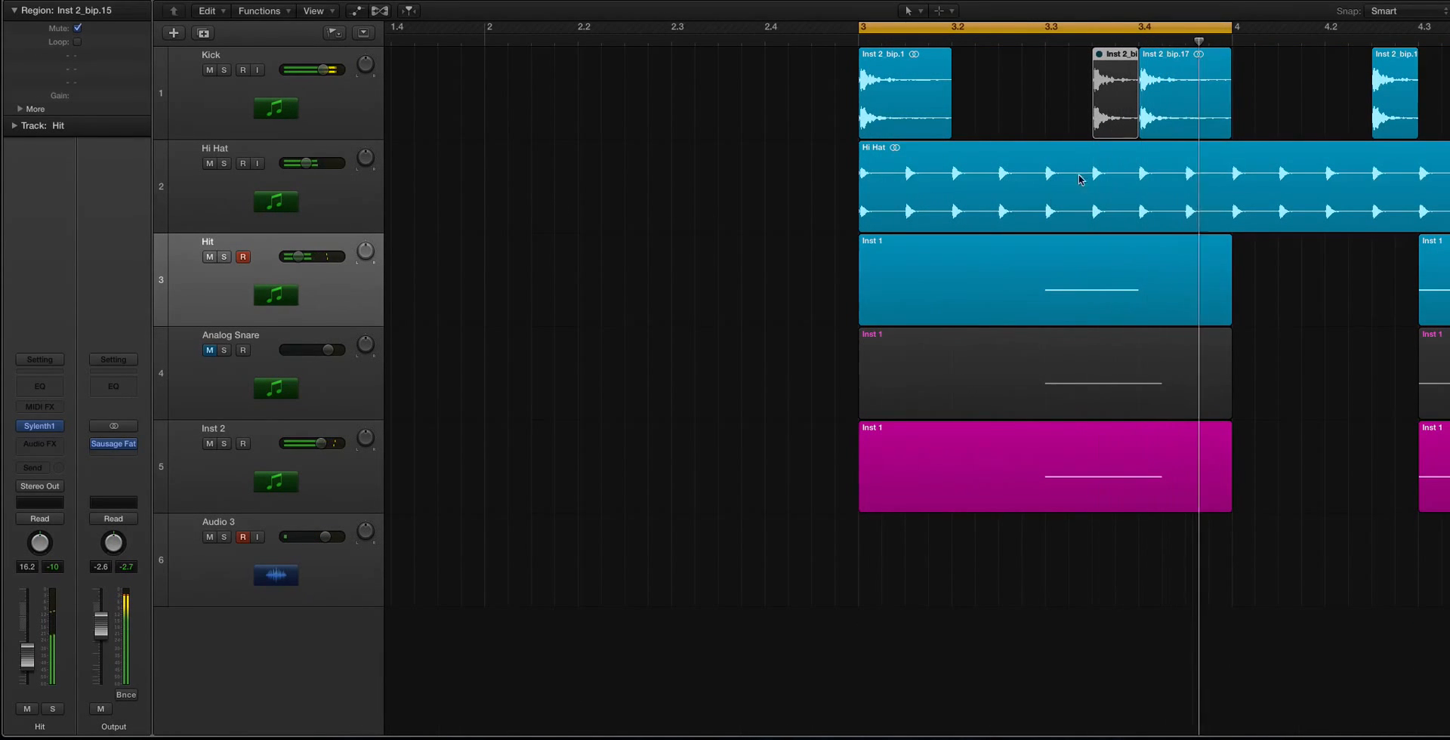
left_click_drag(320, 443, 333, 444)
key("super+Left")
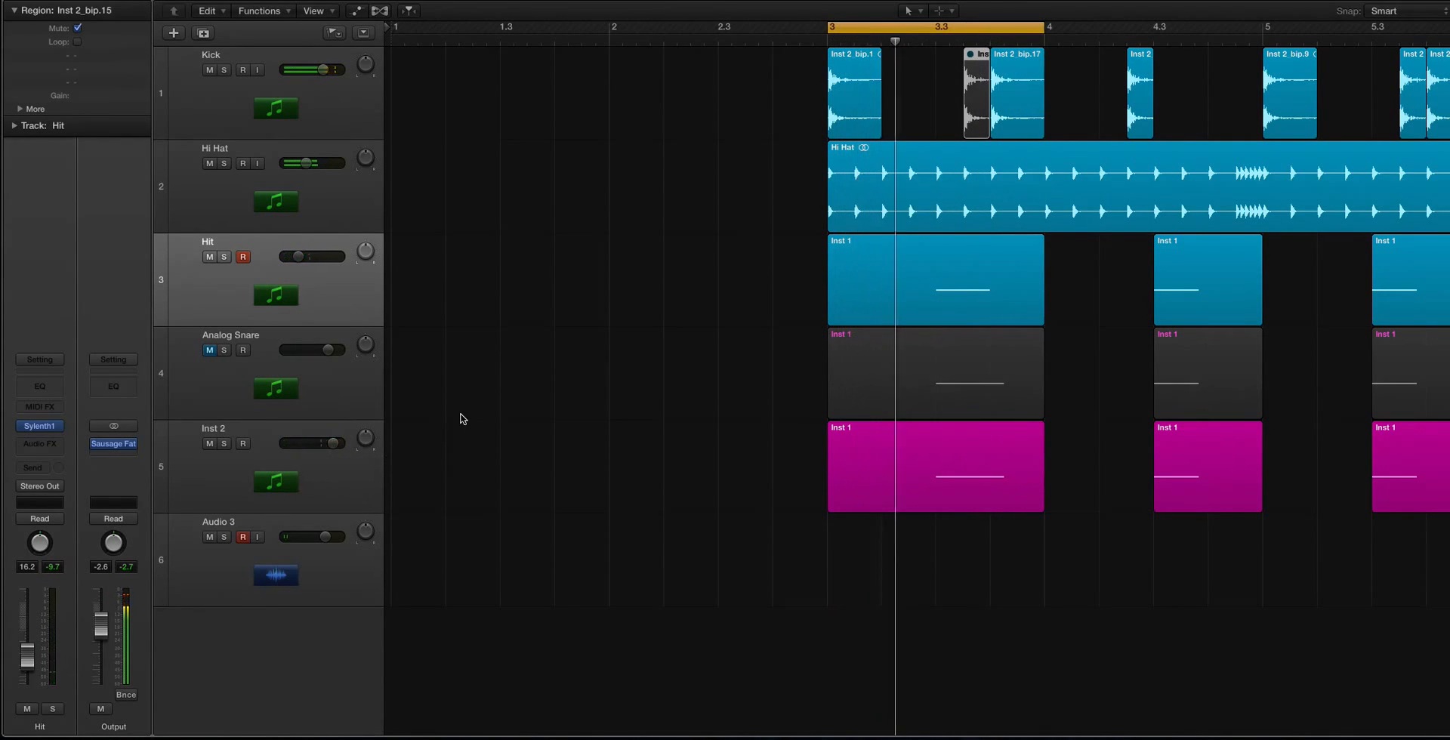
left_click(369, 389)
left_click(376, 286)
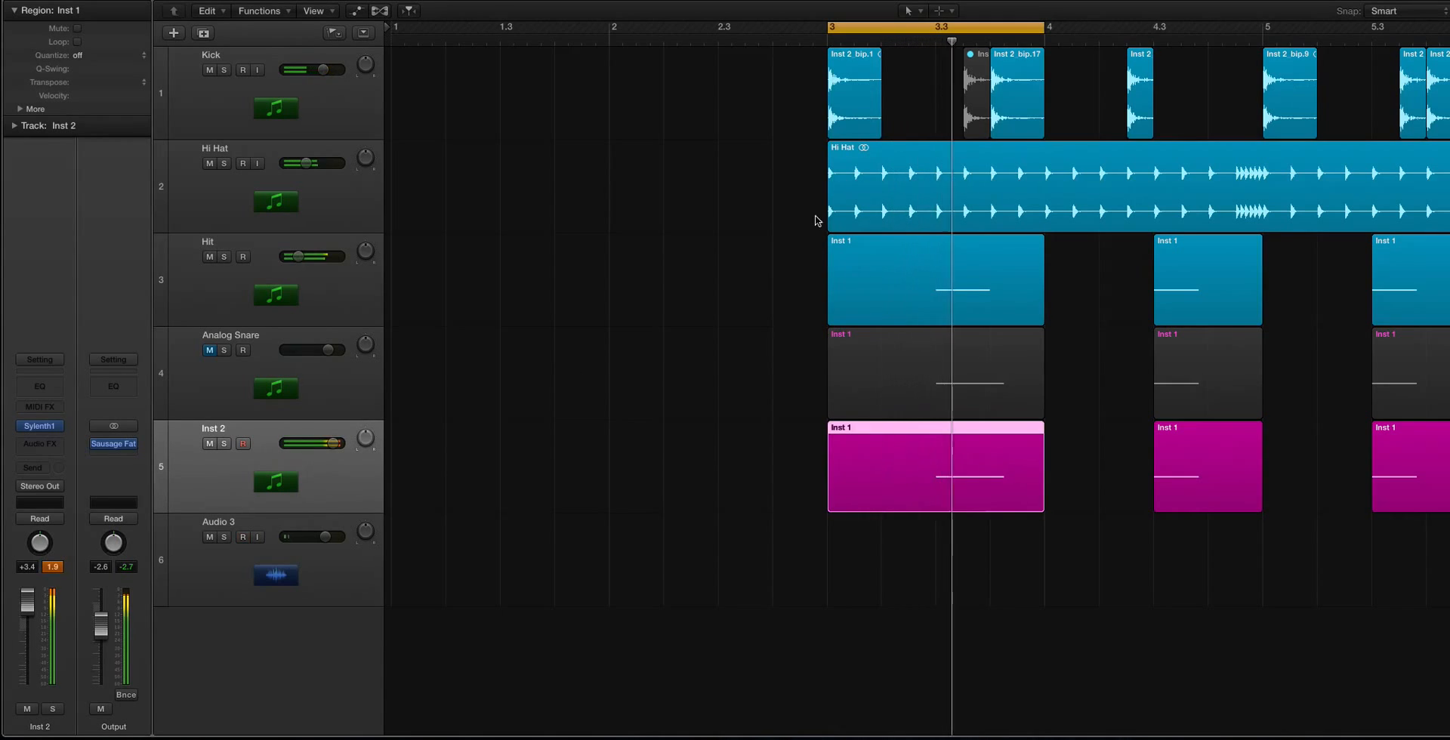
key("space")
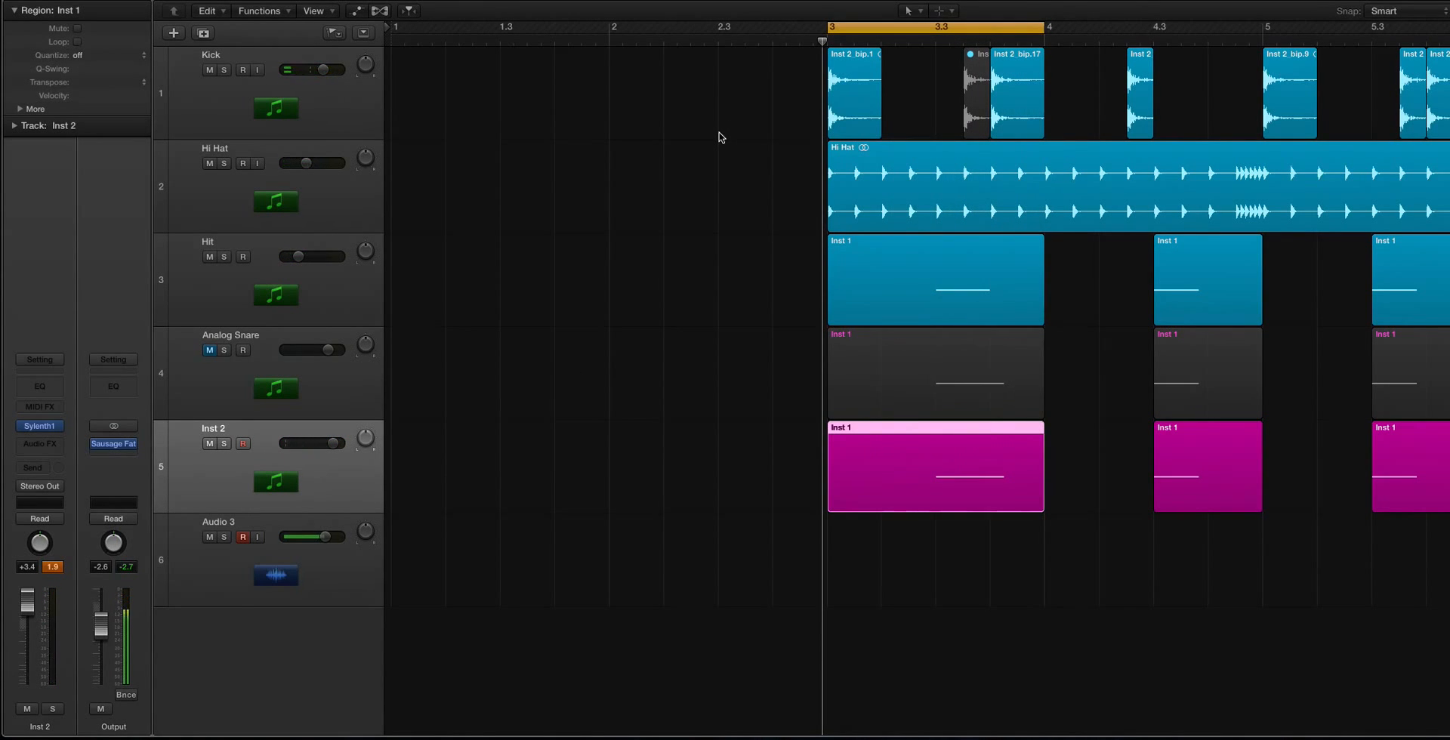